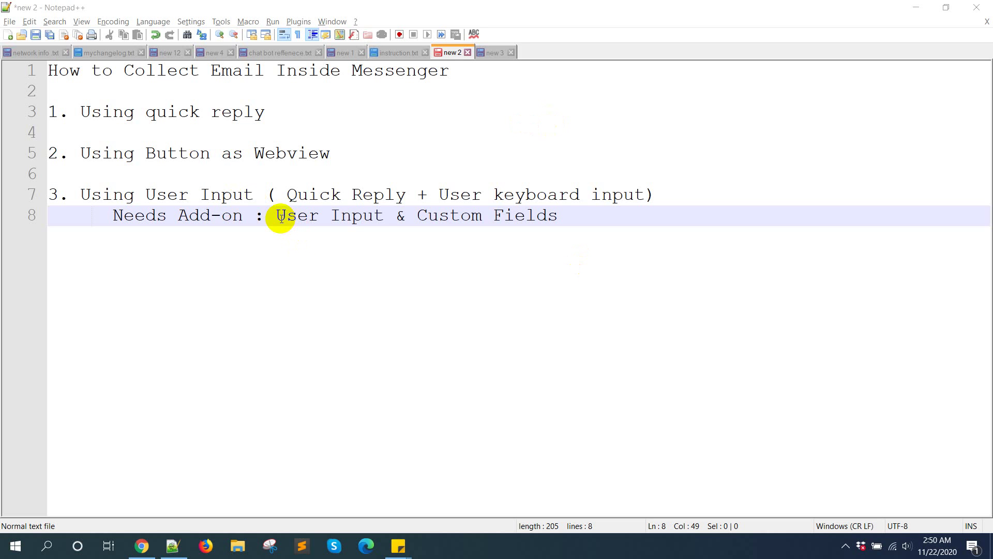
# - Open the Messenger Bot User Input & Custom Fields add-on page ($34.50) in Chrome, checking the notes
pyautogui.moveTo(276, 215); pyautogui.dragTo(384, 215)
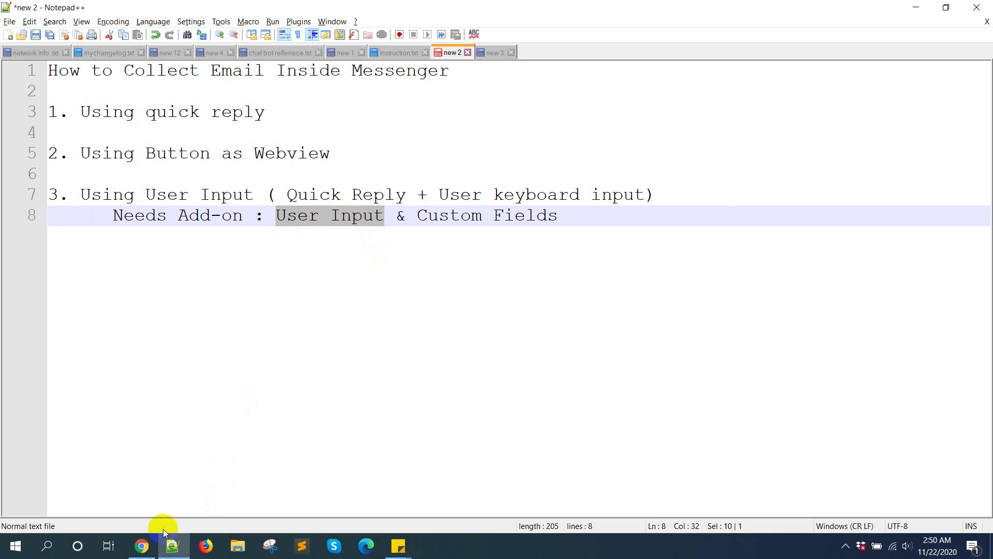
pyautogui.click(142, 546)
pyautogui.click(239, 9)
pyautogui.scroll(1, 301, 275)
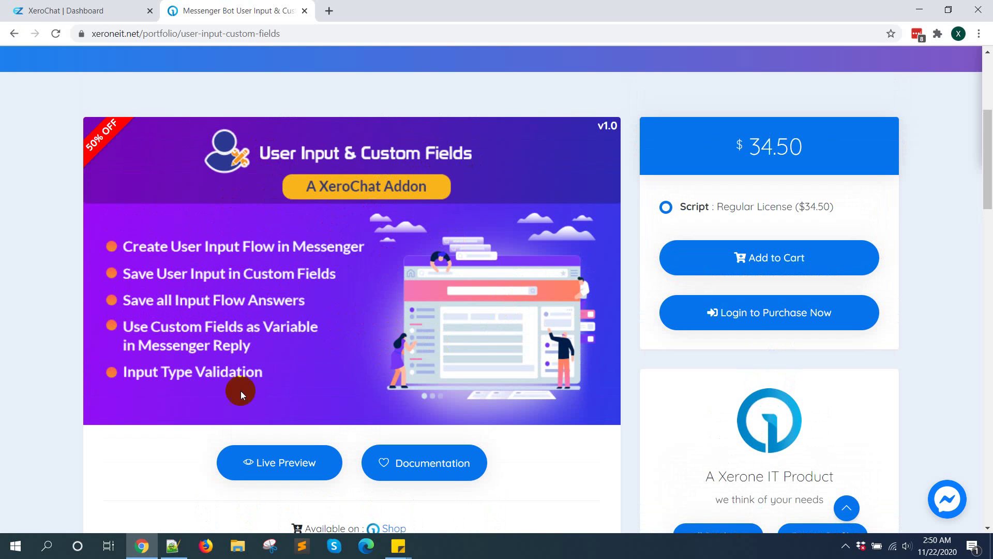
pyautogui.click(173, 544)
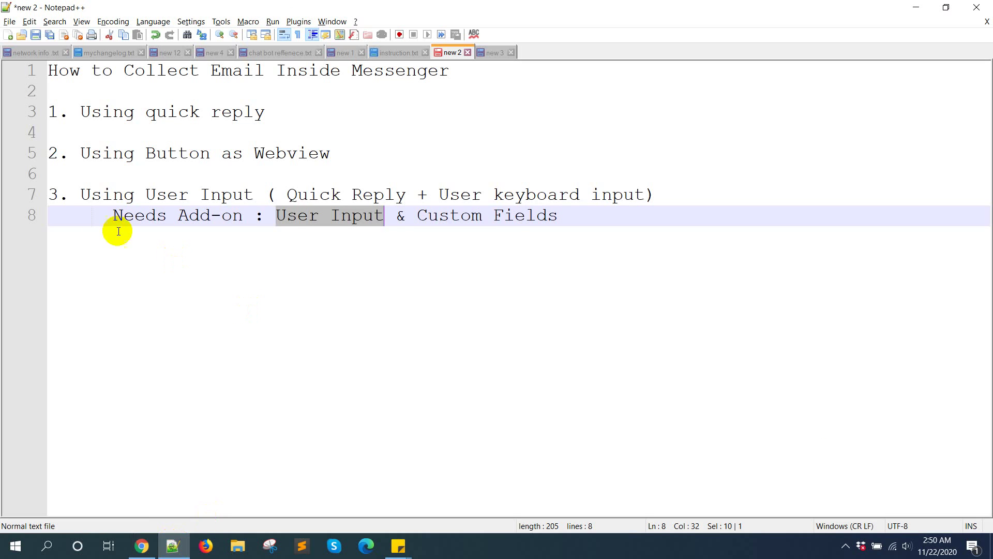
pyautogui.moveTo(81, 194); pyautogui.dragTo(248, 193)
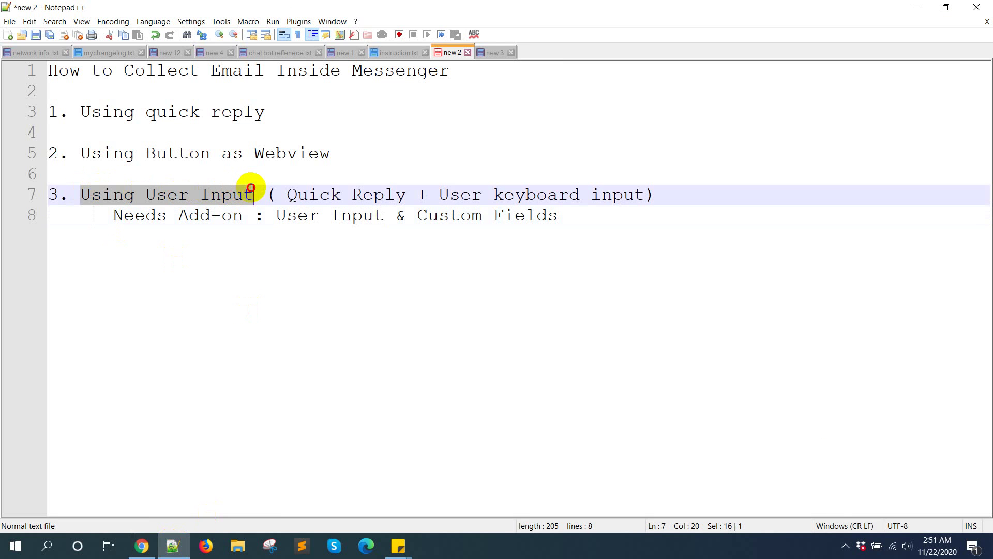
pyautogui.click(143, 544)
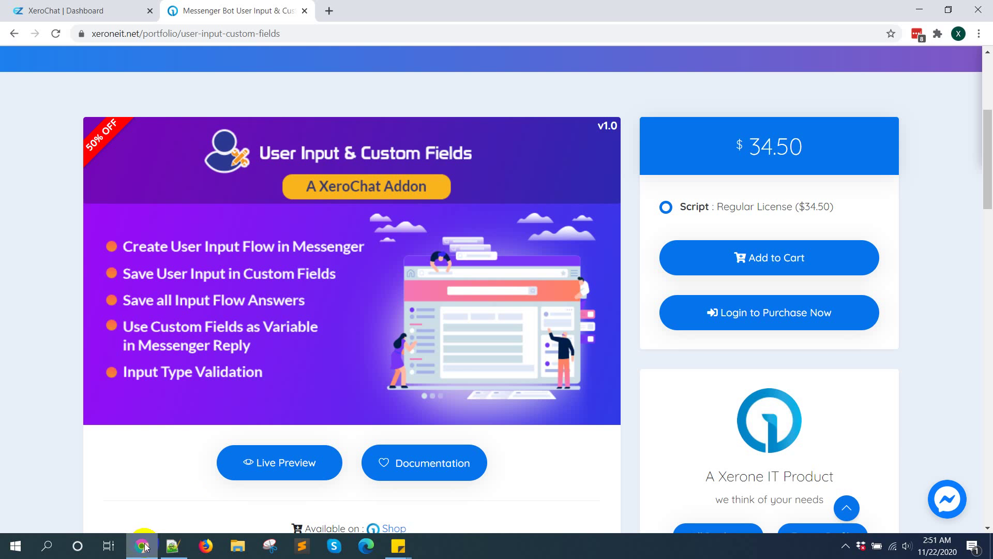
# - Go to the XeroChat dashboard's Messenger Bot tools and find User input flow & custom fields
pyautogui.click(119, 6)
pyautogui.scroll(-3, 51, 372)
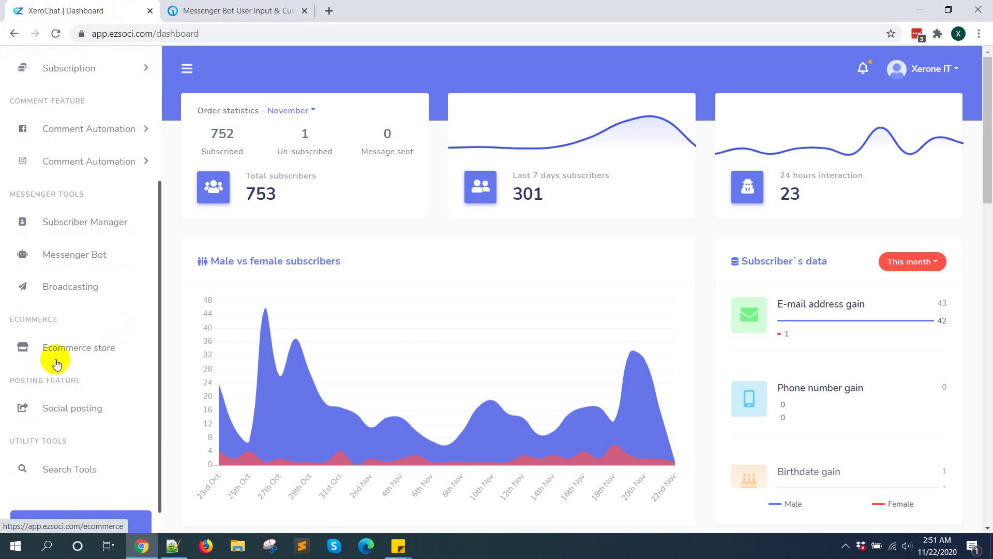
pyautogui.click(96, 255)
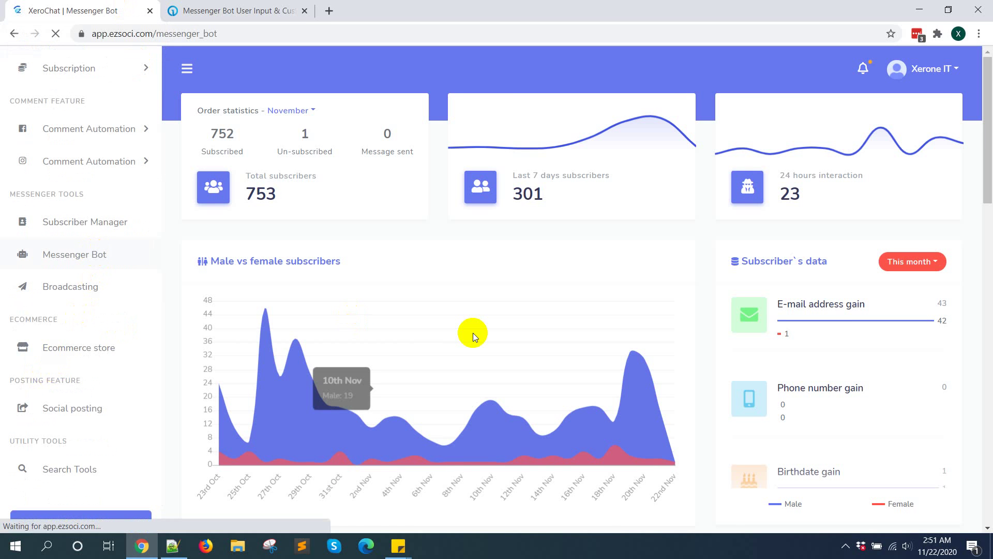
pyautogui.scroll(-7, 472, 333)
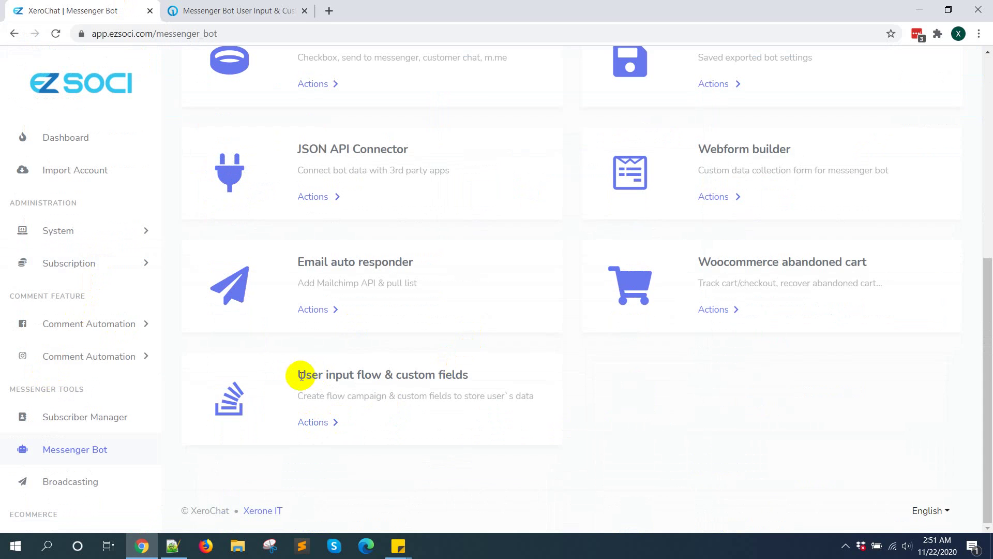
pyautogui.moveTo(295, 376); pyautogui.dragTo(488, 381)
pyautogui.click(487, 379)
# - Open the user input flow campaign list and start a new flow
pyautogui.click(317, 420)
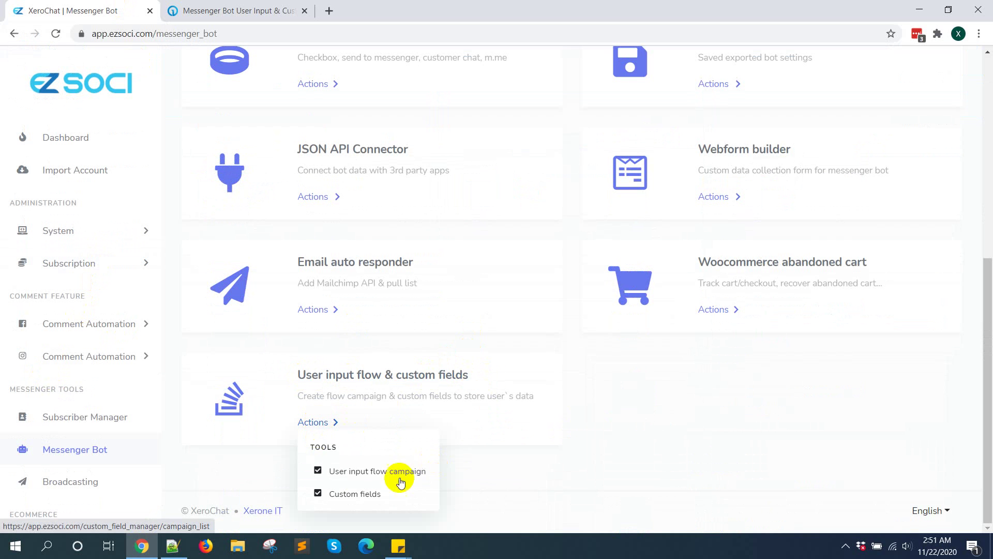
pyautogui.click(377, 476)
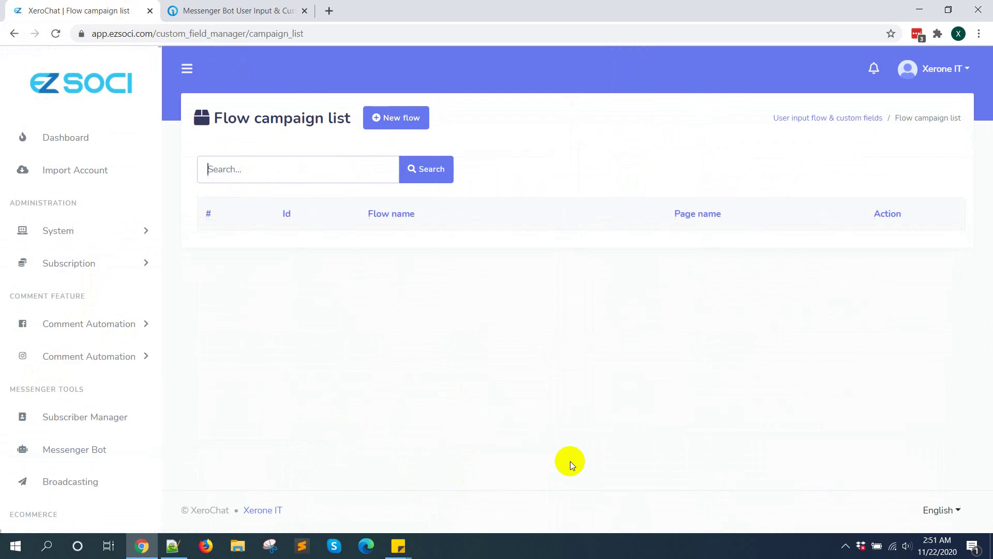
pyautogui.click(411, 121)
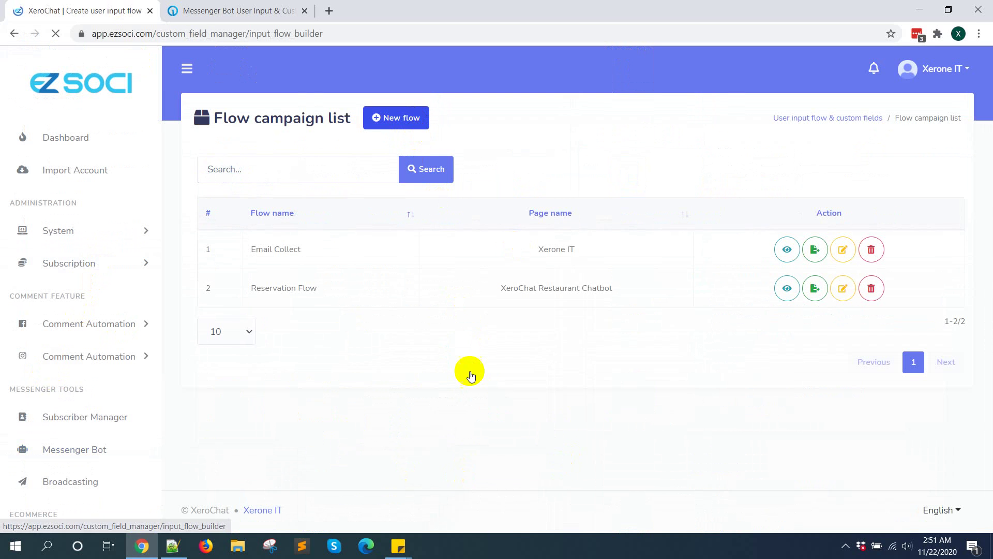
# - Name the flow 'Collect Email Address', attach XeroChat Restaurant Chatbot, and add an Email question
pyautogui.click(370, 244)
pyautogui.write('C')
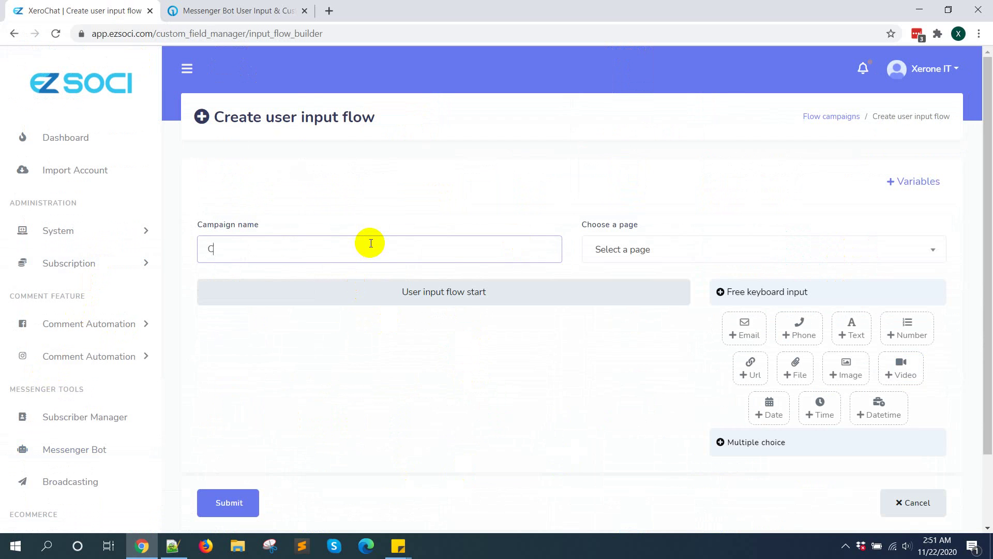
pyautogui.write('ollect Email')
pyautogui.write(' Address')
pyautogui.click(655, 239)
pyautogui.scroll(3, 698, 364)
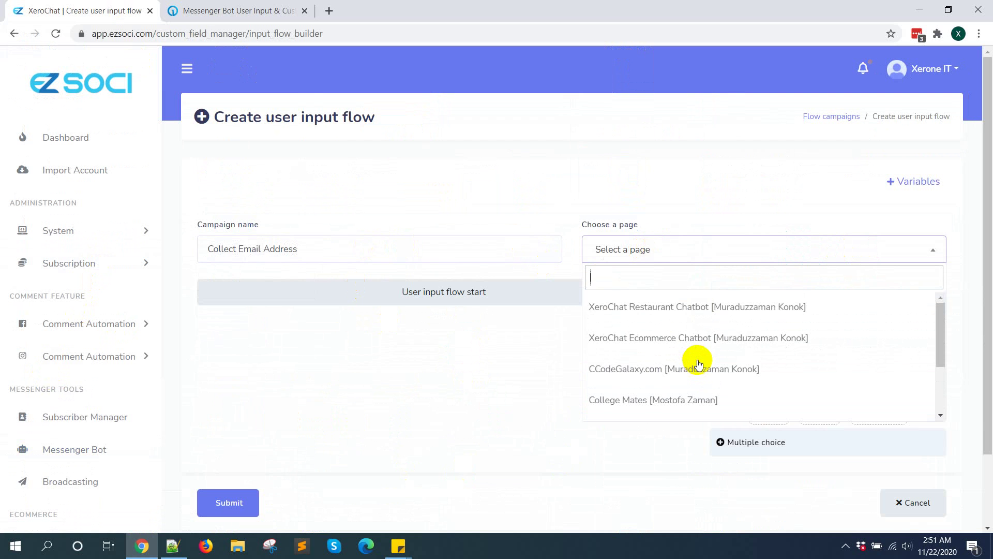
pyautogui.click(731, 311)
pyautogui.scroll(-2, 532, 337)
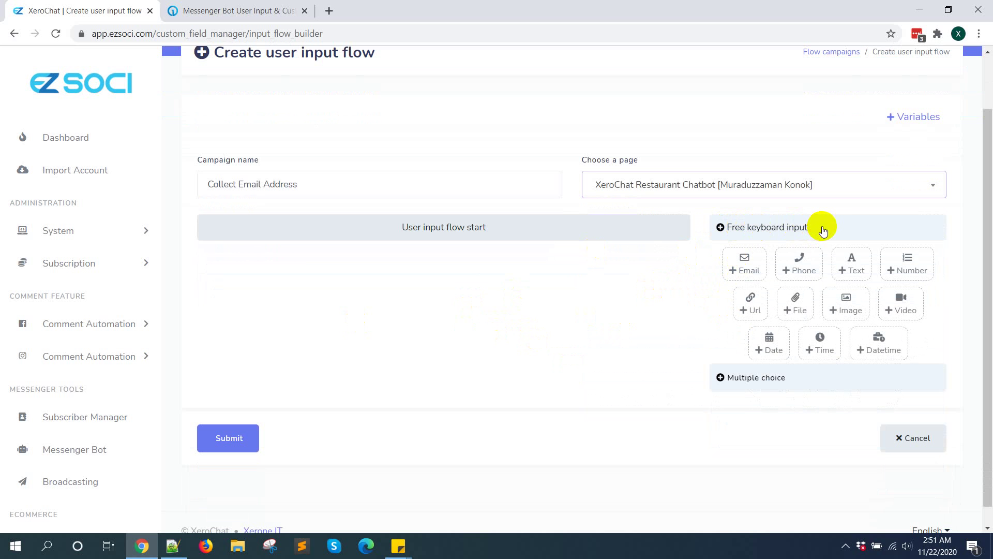
pyautogui.click(751, 267)
pyautogui.click(270, 269)
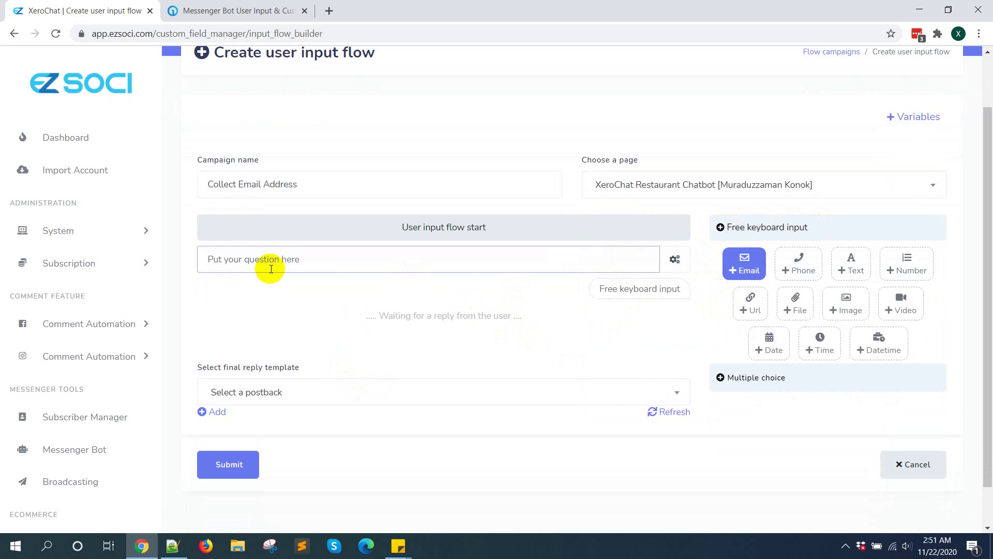
# - Write the email prompt asking users to tap the quick reply or write a different address
pyautogui.write('Please')
pyautogui.write(' prov')
pyautogui.write('ide your email a')
pyautogui.write('ddress b')
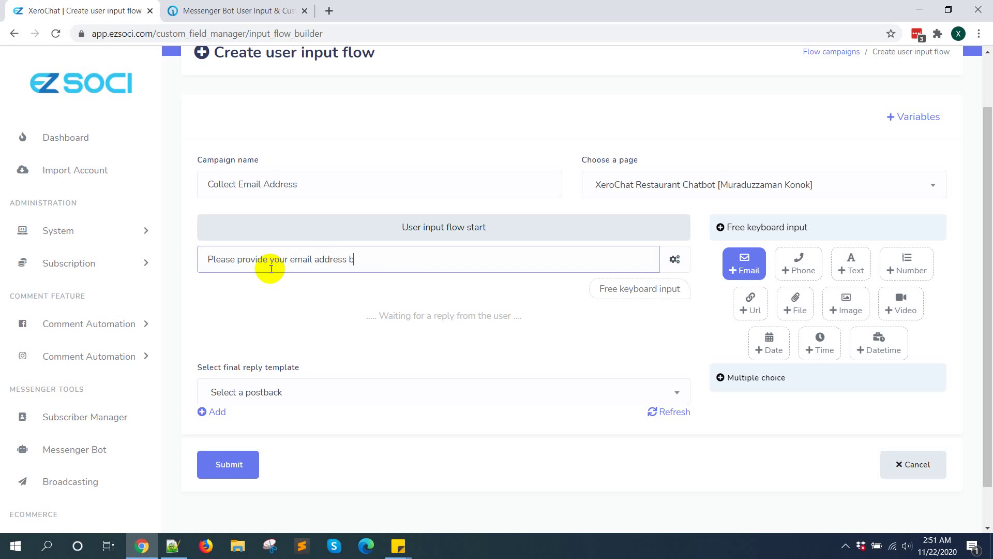
pyautogui.write('licking ')
pyautogui.write('the ')
pyautogui.write('quick reply')
pyautogui.write(' button')
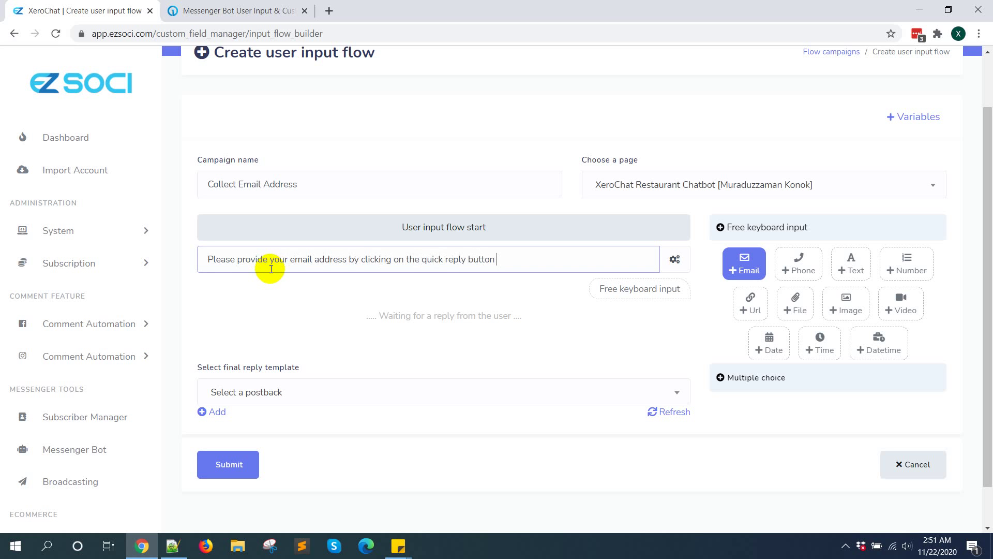
pyautogui.write('or writ')
pyautogui.write('e a different e')
pyautogui.write('mail a')
pyautogui.write('ddress')
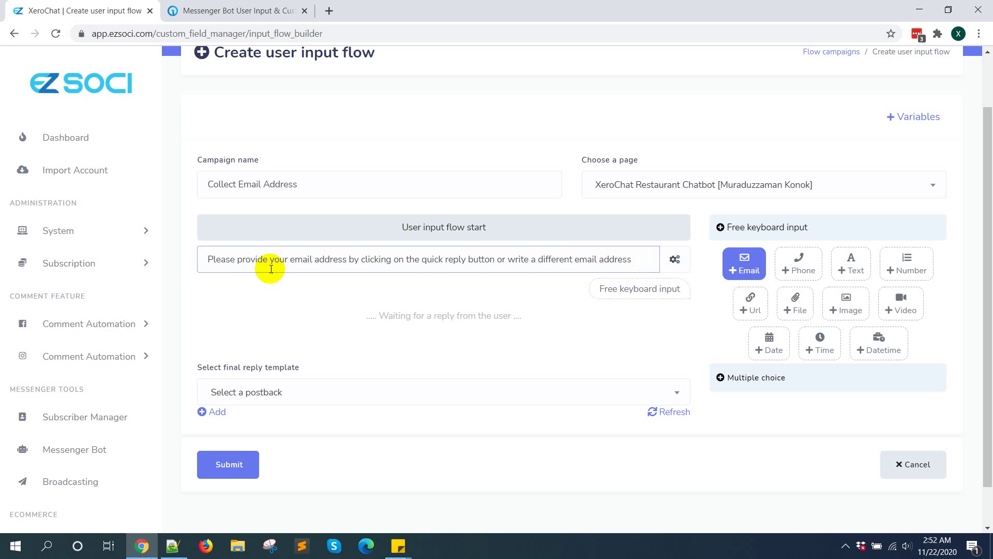
pyautogui.write(' you want t')
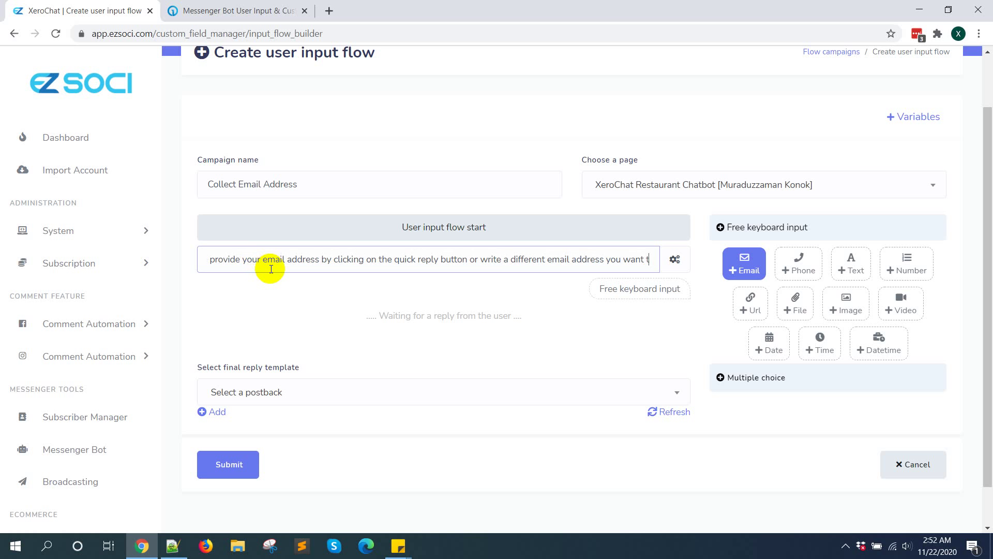
pyautogui.write('o get updates.')
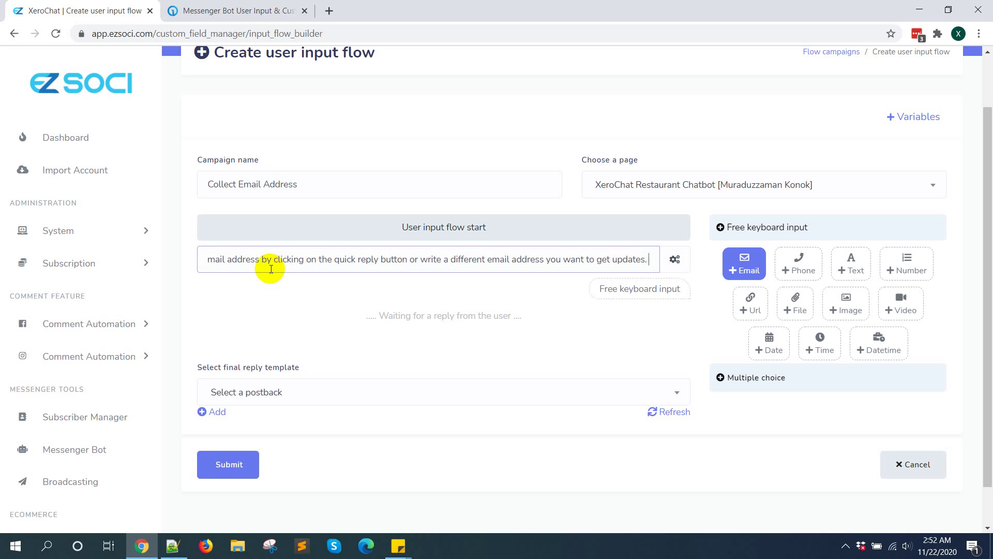
pyautogui.scroll(-2, 424, 347)
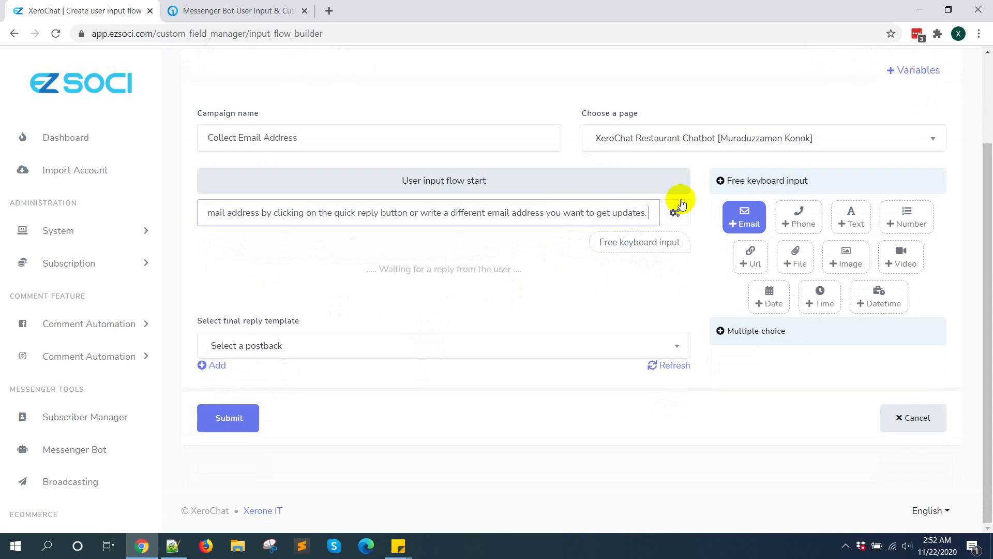
# - Attach an email quick reply to the question and save answers to the customer_email custom field
pyautogui.click(675, 214)
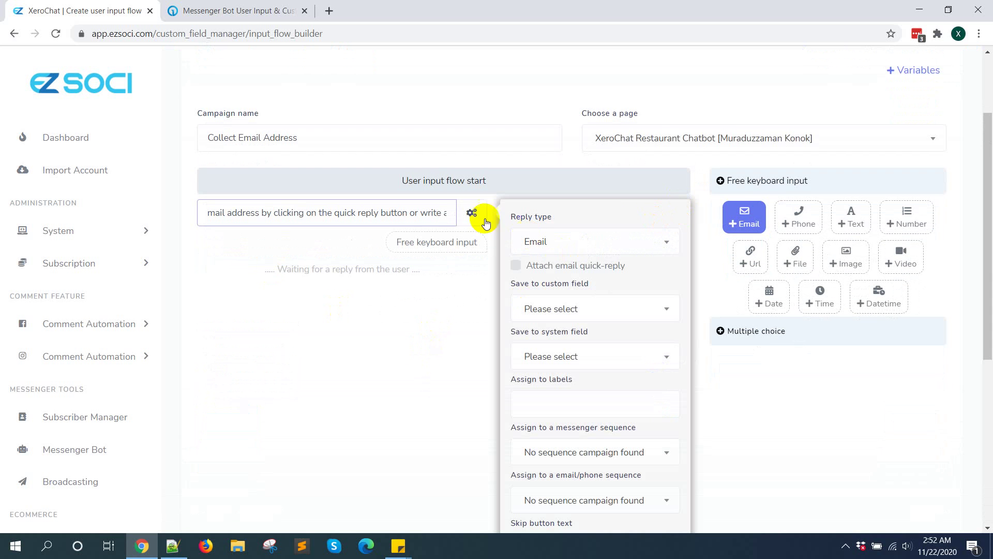
pyautogui.scroll(-1, 548, 300)
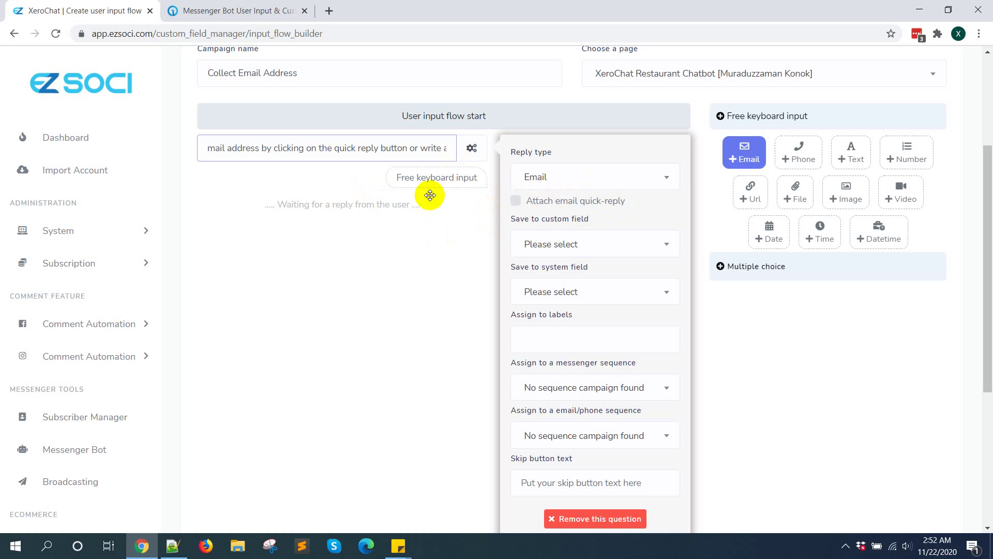
pyautogui.click(516, 202)
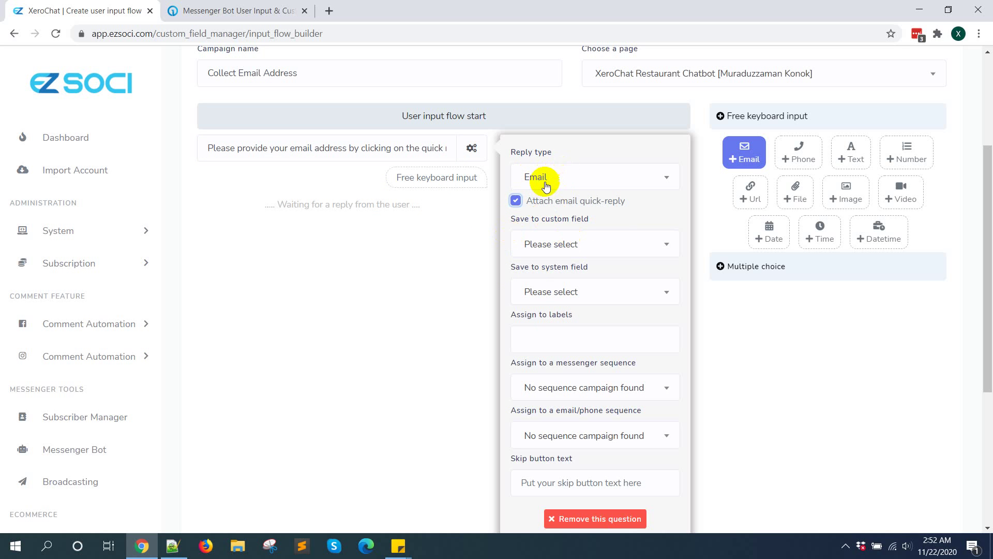
pyautogui.click(579, 245)
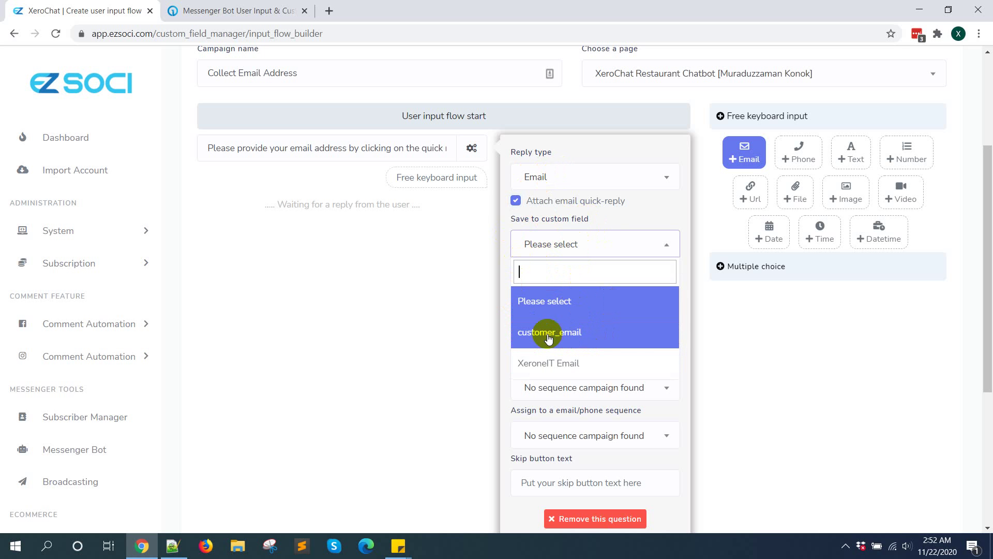
pyautogui.click(581, 334)
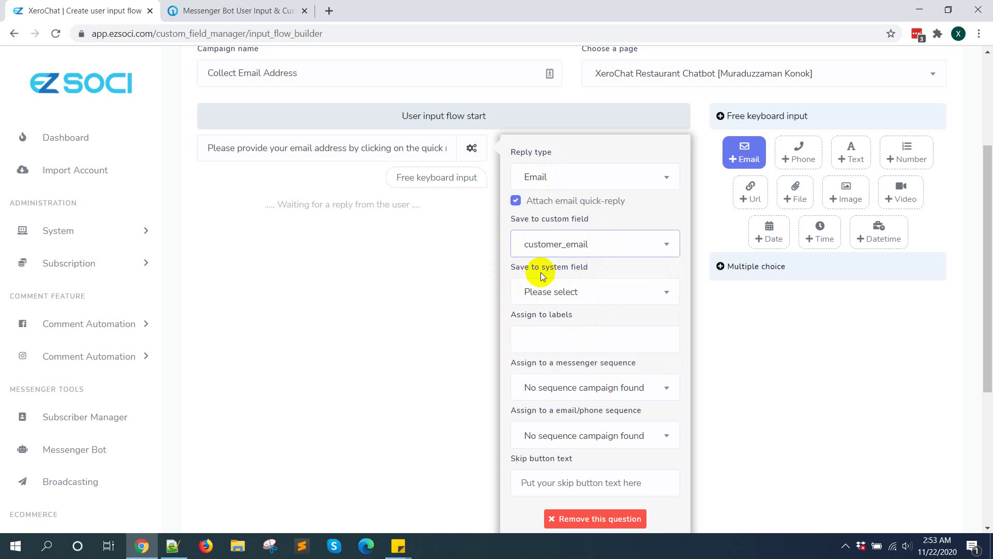
# - Set the question's Save to system field option to Email
pyautogui.click(594, 288)
pyautogui.scroll(-1, 571, 432)
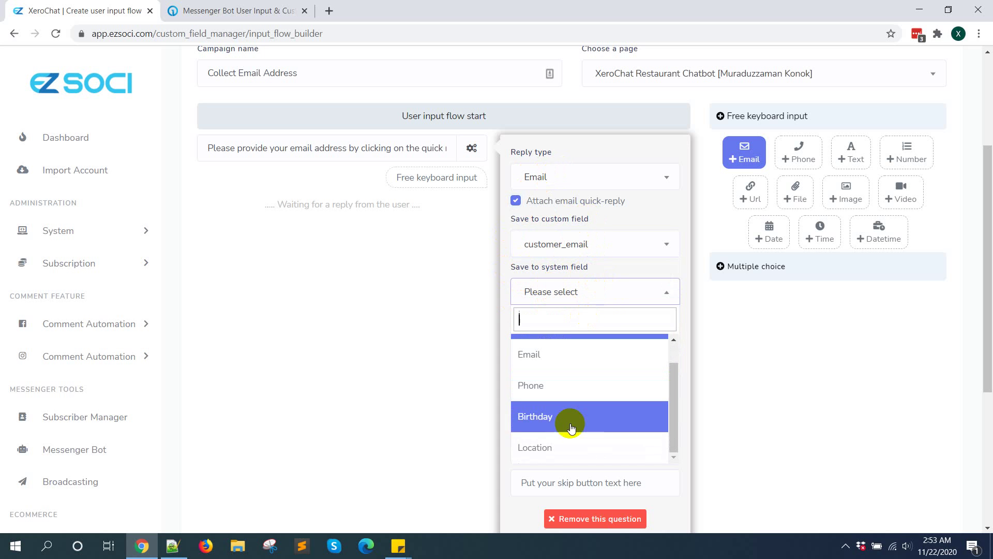
pyautogui.scroll(1, 571, 433)
pyautogui.scroll(-1, 575, 386)
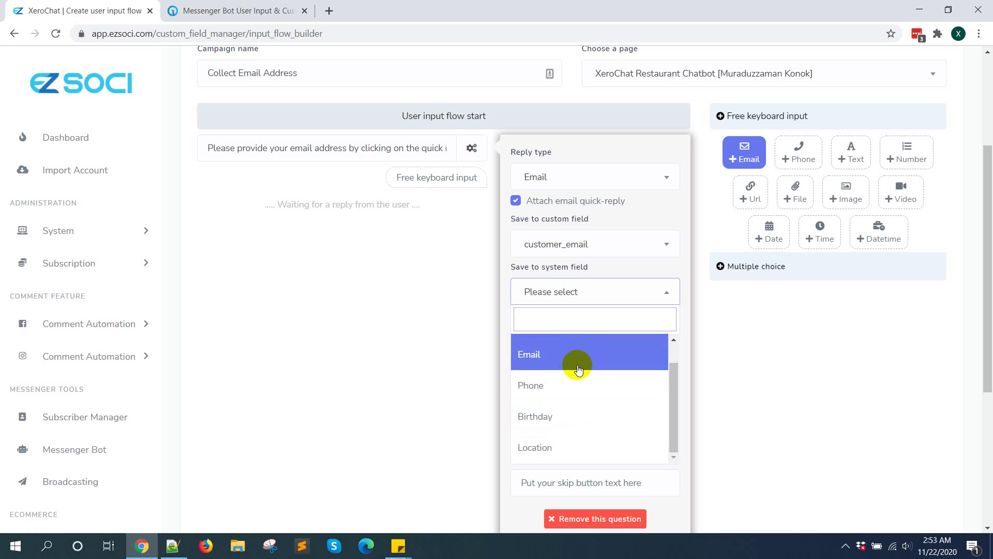
pyautogui.scroll(1, 594, 392)
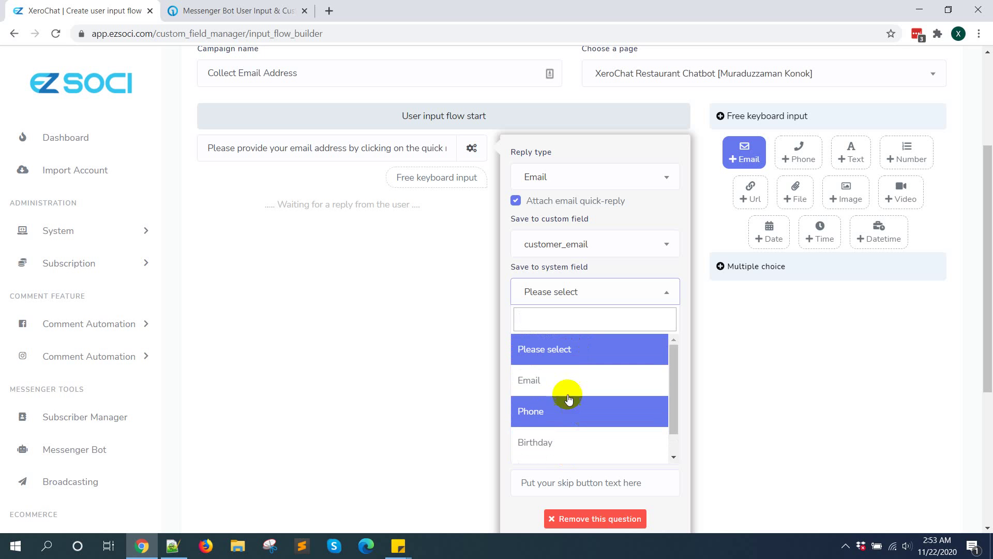
pyautogui.scroll(-1, 595, 402)
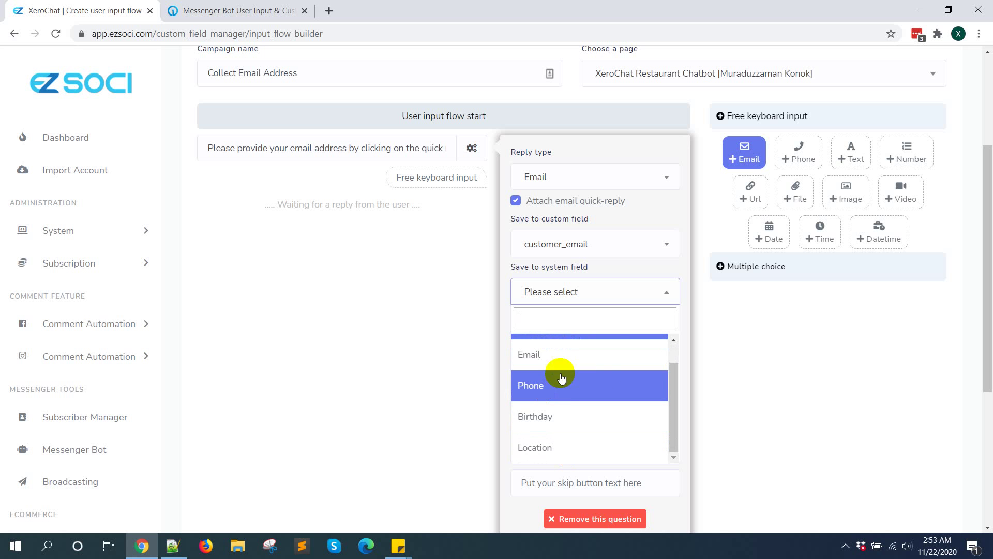
pyautogui.scroll(1, 578, 406)
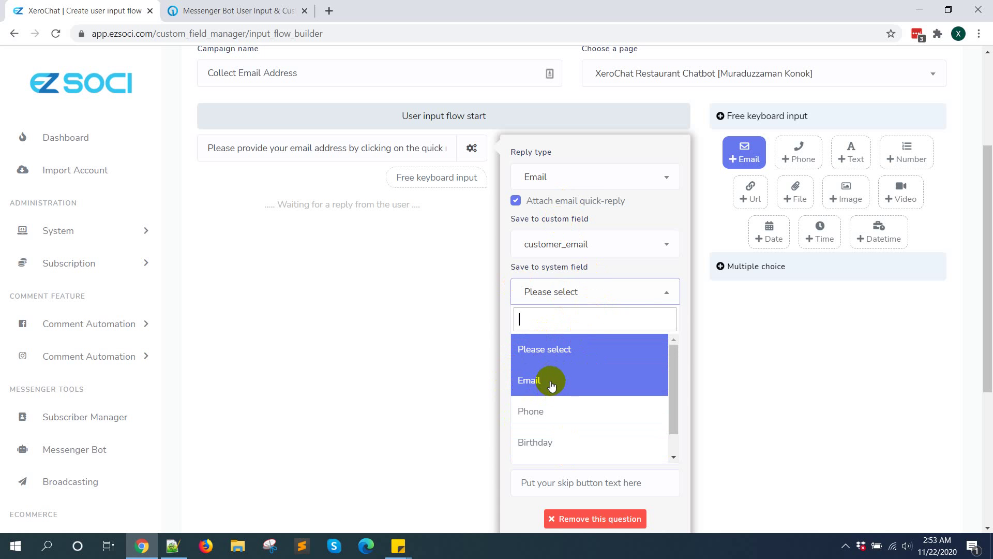
pyautogui.click(562, 379)
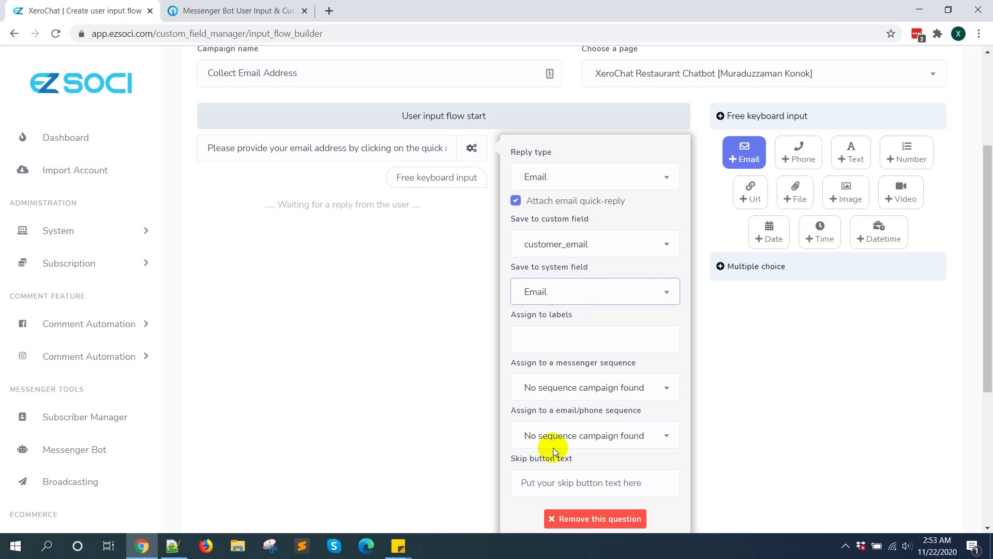
pyautogui.scroll(-4, 550, 310)
pyautogui.scroll(4, 572, 186)
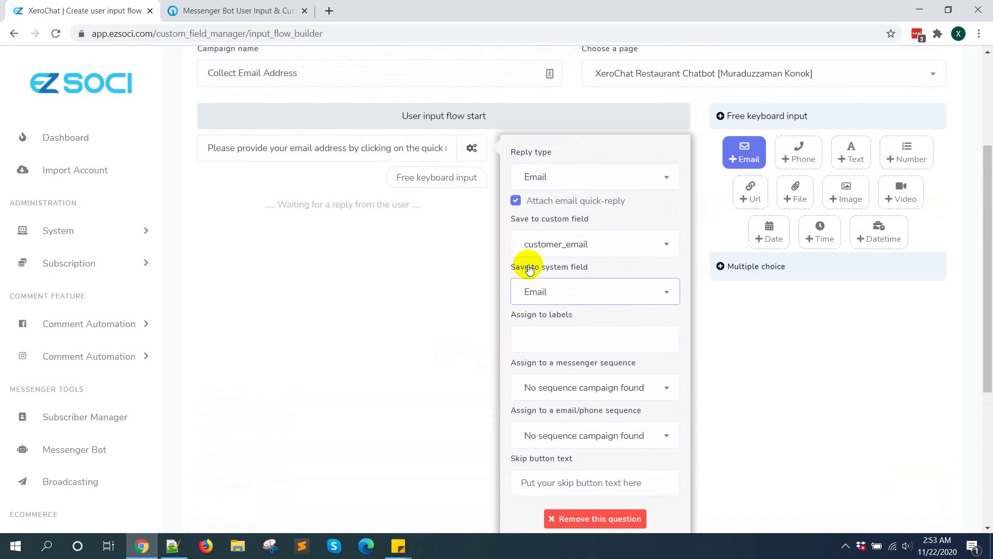
pyautogui.scroll(-2, 622, 465)
pyautogui.scroll(3, 461, 147)
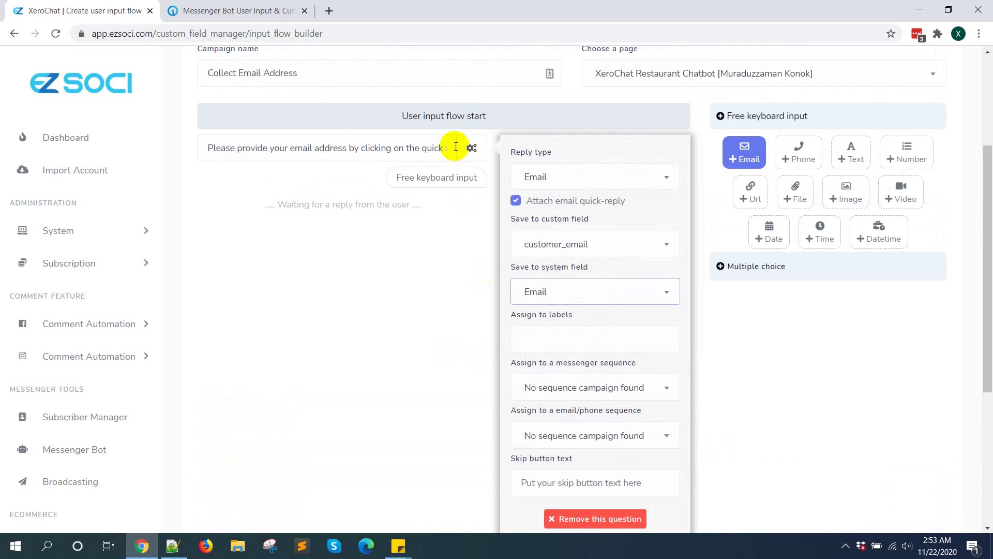
# - Close the question settings panel and review the email prompt and final reply template field
pyautogui.click(466, 147)
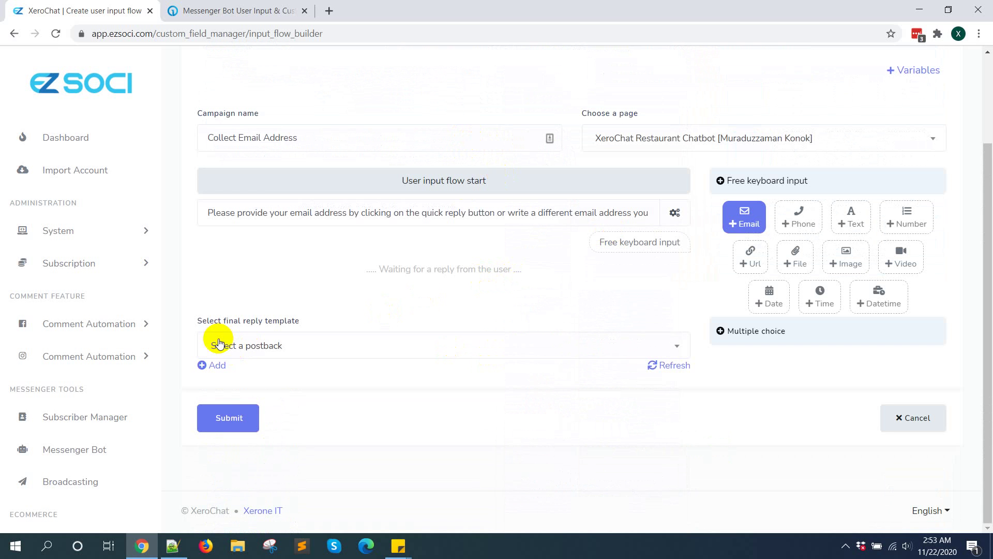
pyautogui.moveTo(198, 321); pyautogui.dragTo(292, 320)
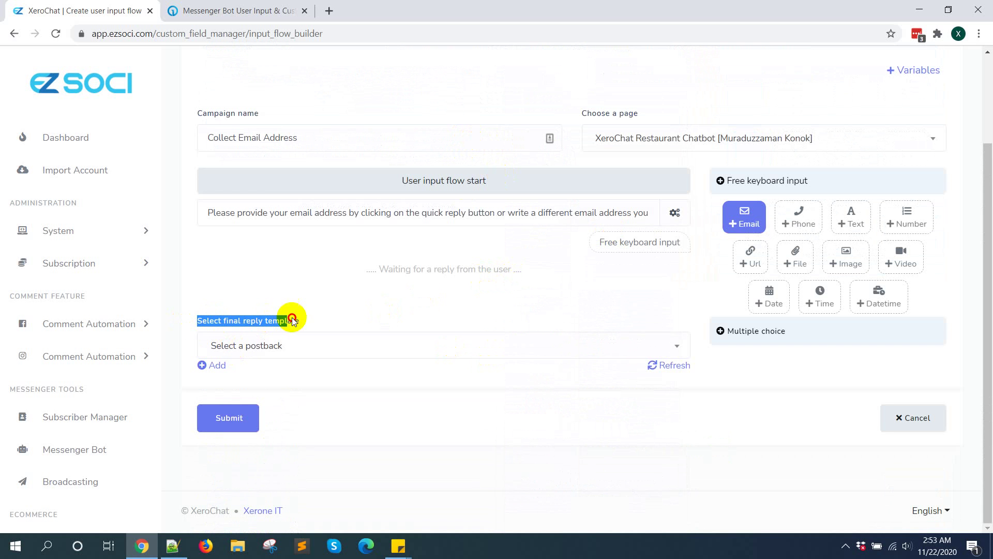
pyautogui.click(332, 314)
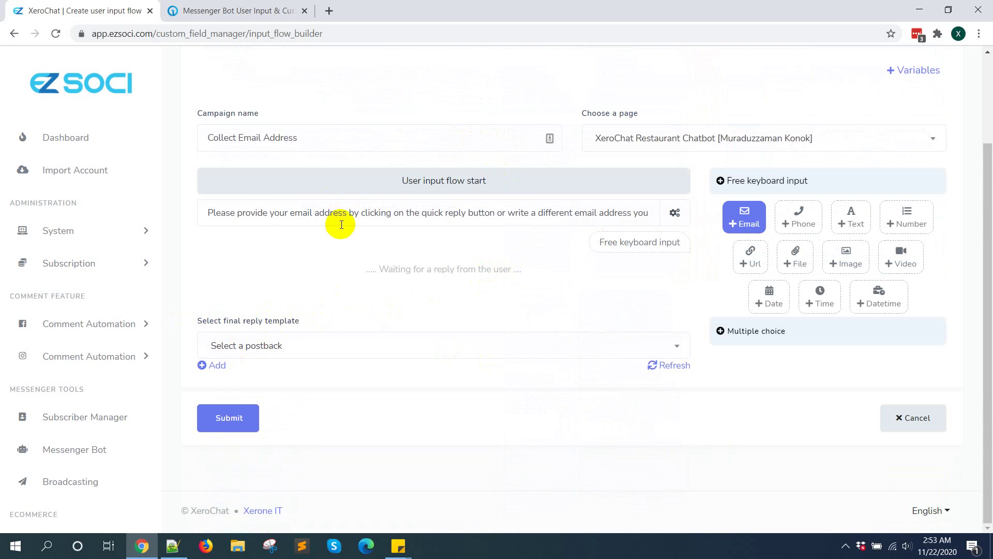
pyautogui.moveTo(205, 212); pyautogui.dragTo(653, 202)
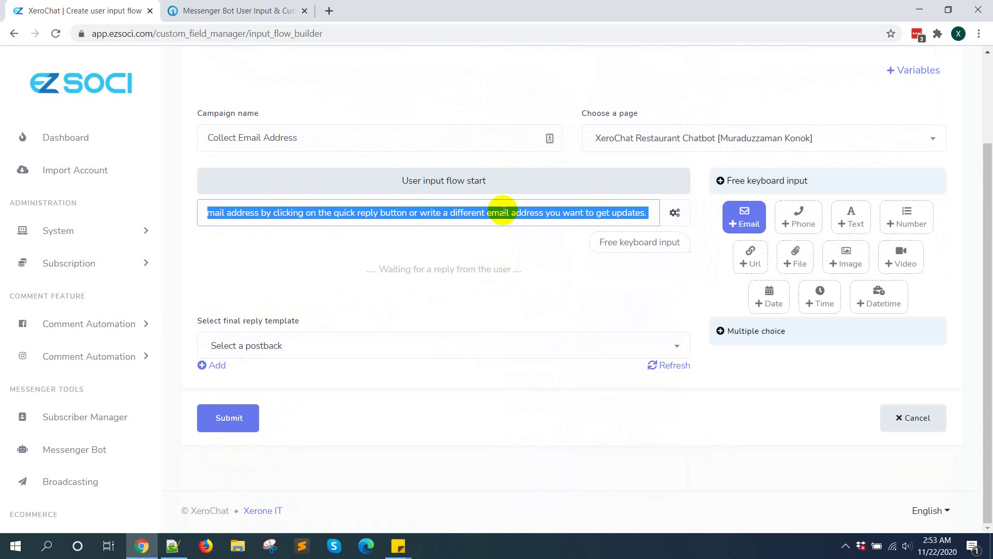
pyautogui.click(469, 212)
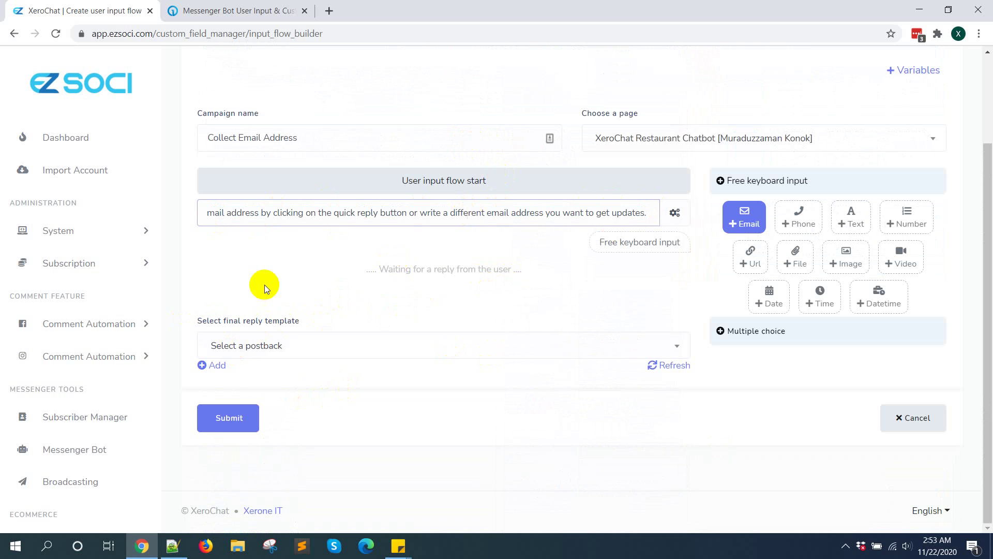
# - Create a final reply template named 'Email optin final reply' and begin its thank-you message
pyautogui.click(211, 365)
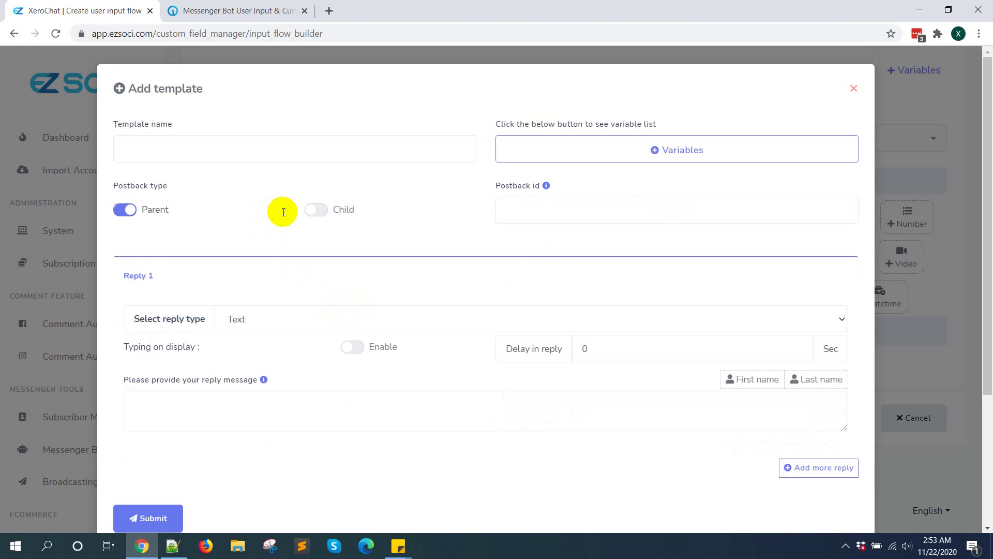
pyautogui.click(238, 145)
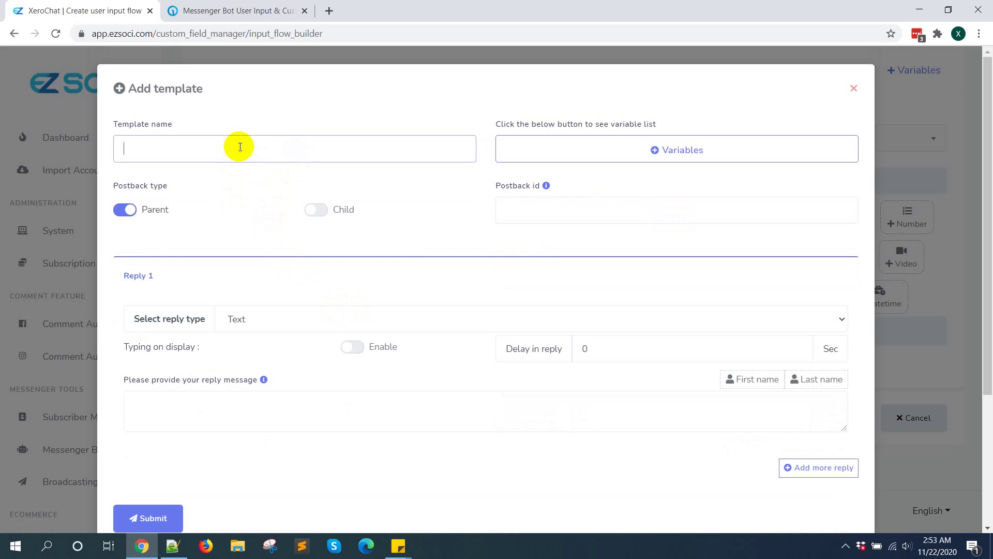
pyautogui.write('mail')
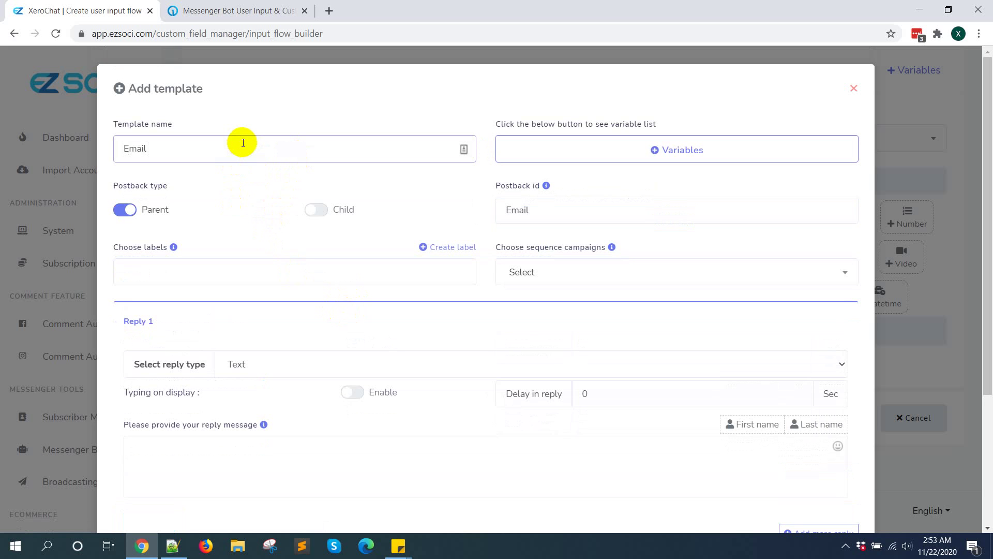
pyautogui.write(' Get')
pyautogui.write('ina')
pyautogui.write('fina')
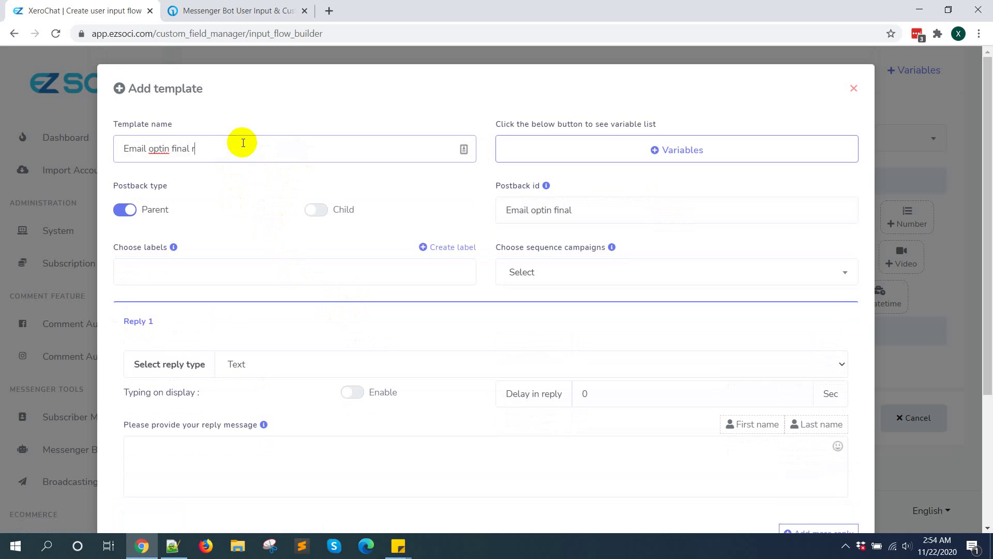
pyautogui.scroll(-2, 455, 461)
pyautogui.click(334, 398)
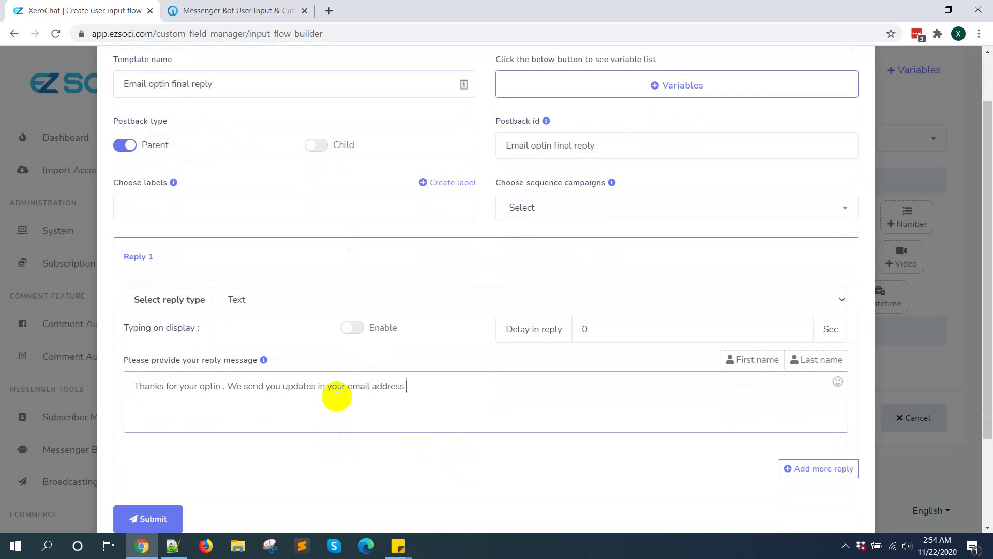
# - Insert the #customer_email# variable into the thank-you message and submit the template
pyautogui.click(715, 85)
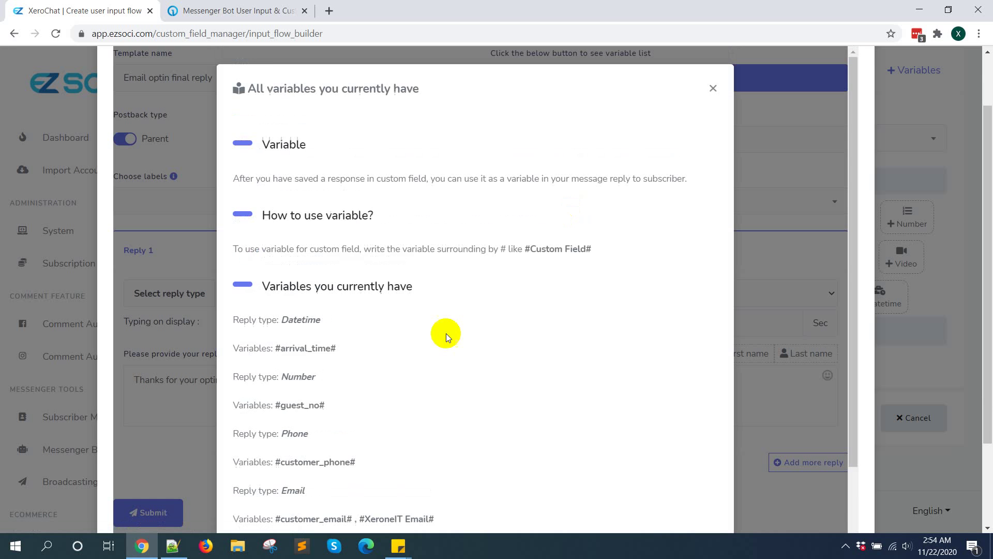
pyautogui.scroll(-2, 427, 365)
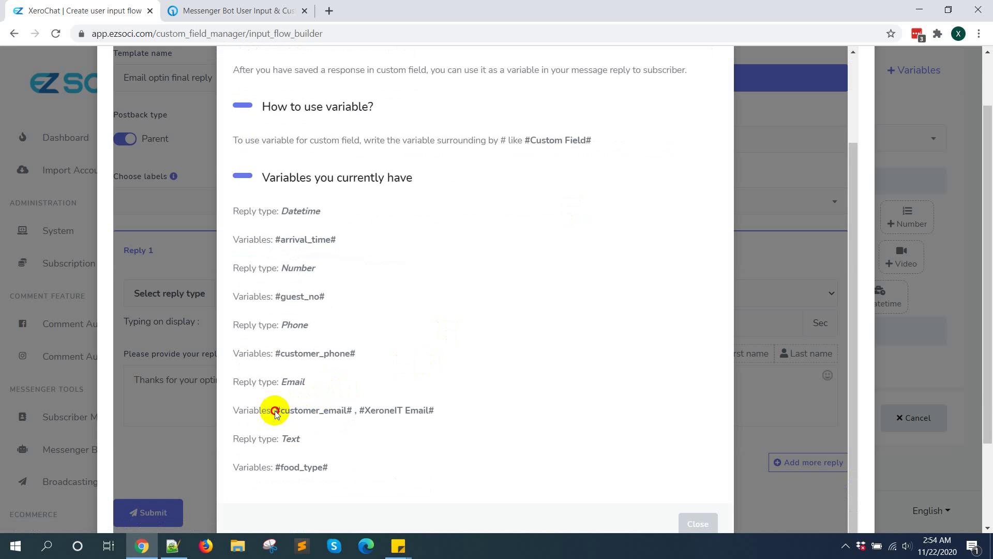
pyautogui.moveTo(275, 412); pyautogui.dragTo(352, 411)
pyautogui.hotkey('ctrl', 'c')
pyautogui.scroll(-1, 672, 476)
pyautogui.click(698, 459)
pyautogui.click(481, 325)
pyautogui.hotkey('ctrl', 'v')
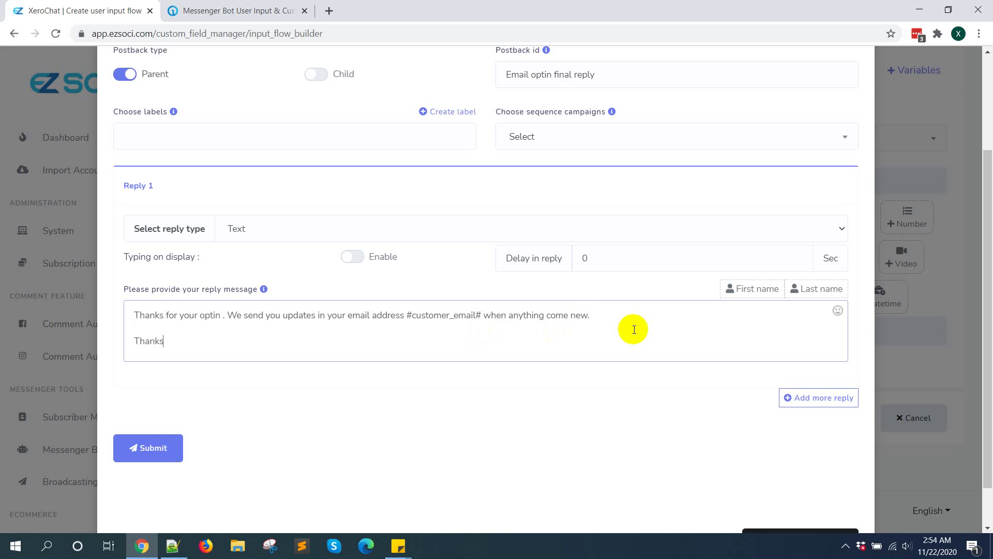
pyautogui.click(150, 451)
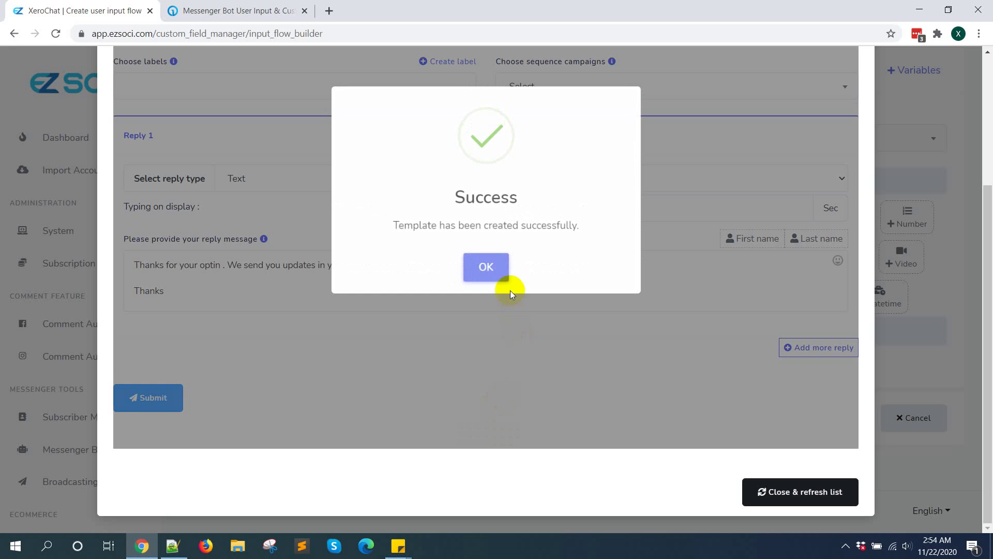
pyautogui.click(486, 268)
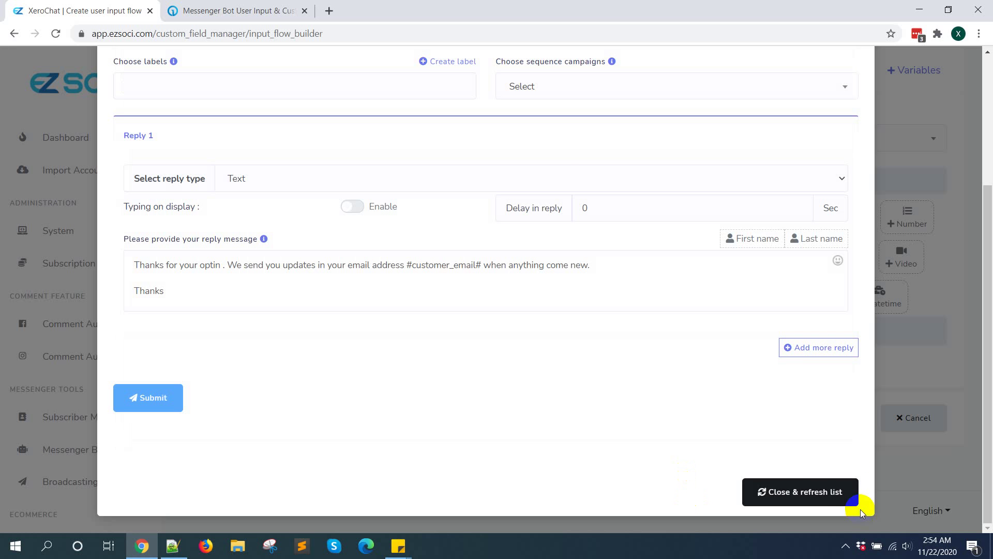
# - Refresh the template list, submit the Collect Email Address flow, and confirm it in the list
pyautogui.click(853, 502)
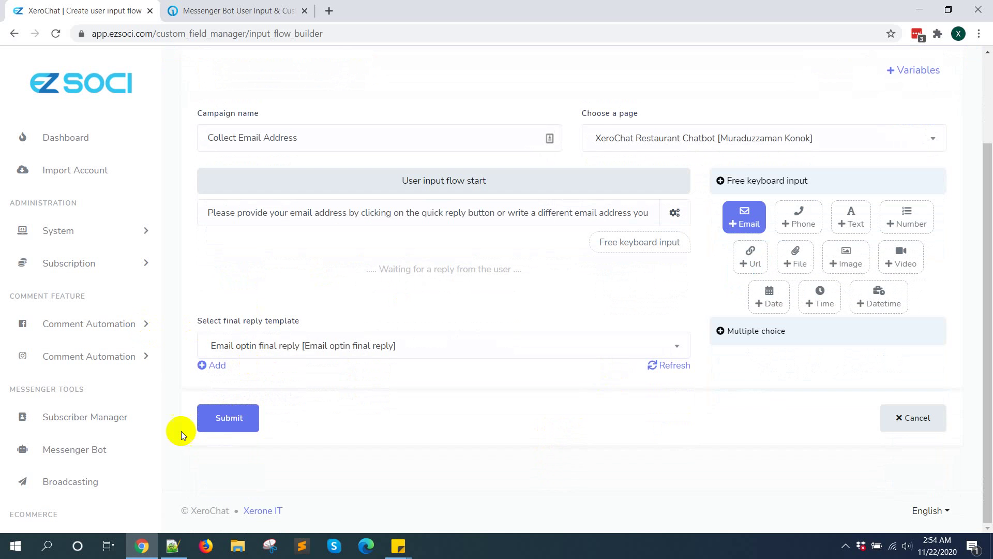
pyautogui.click(232, 418)
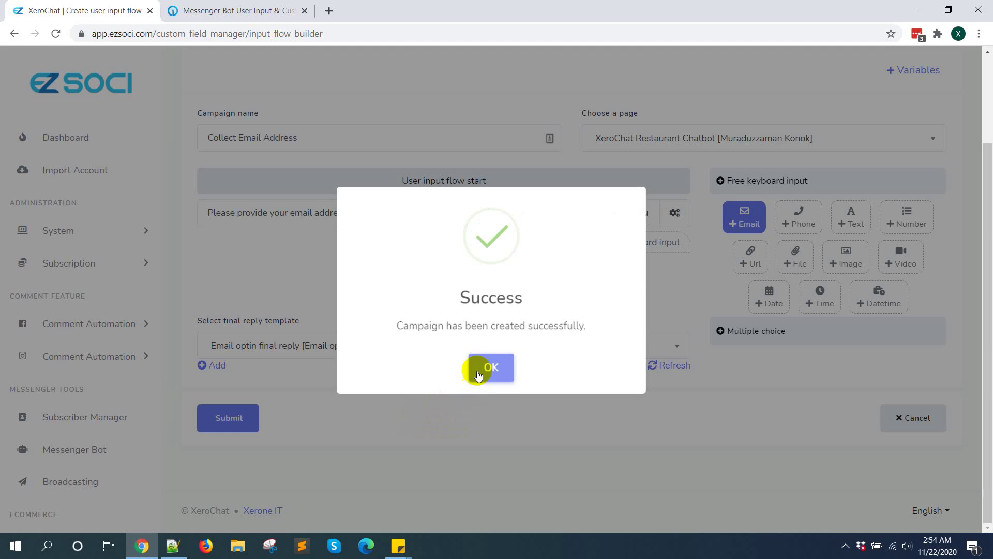
pyautogui.click(478, 365)
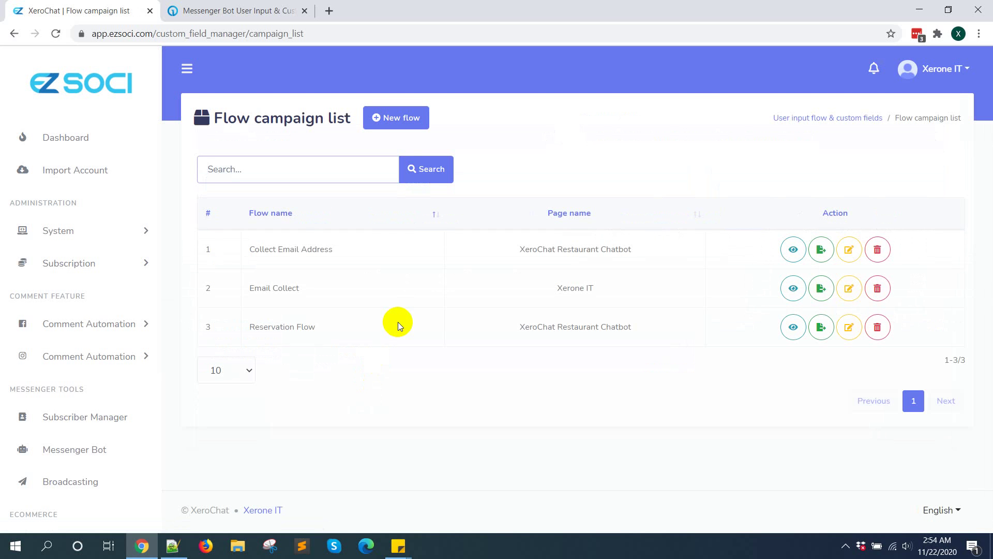
pyautogui.moveTo(208, 251)
pyautogui.mouseDown()
pyautogui.moveTo(572, 268)
pyautogui.moveTo(646, 252)
pyautogui.mouseUp()
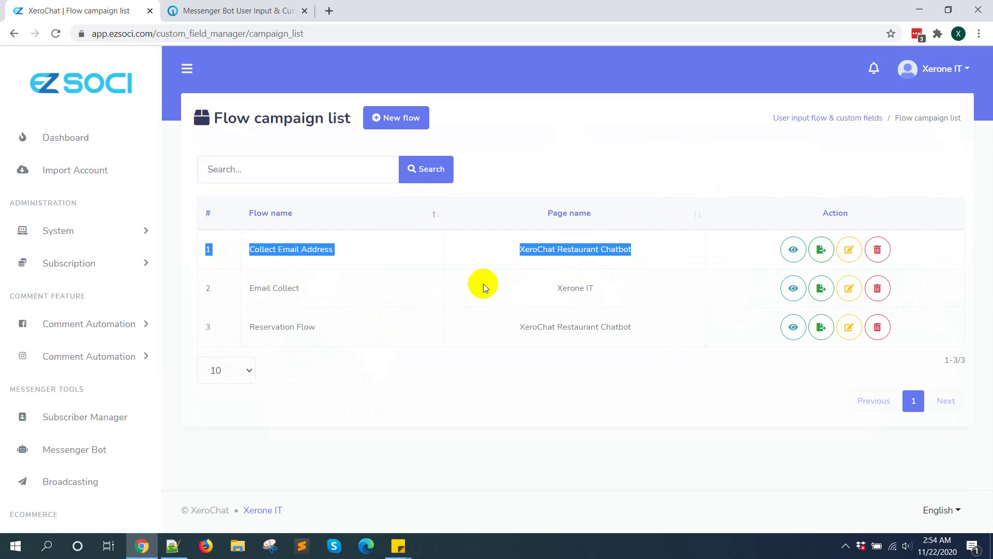
pyautogui.scroll(-2, 96, 364)
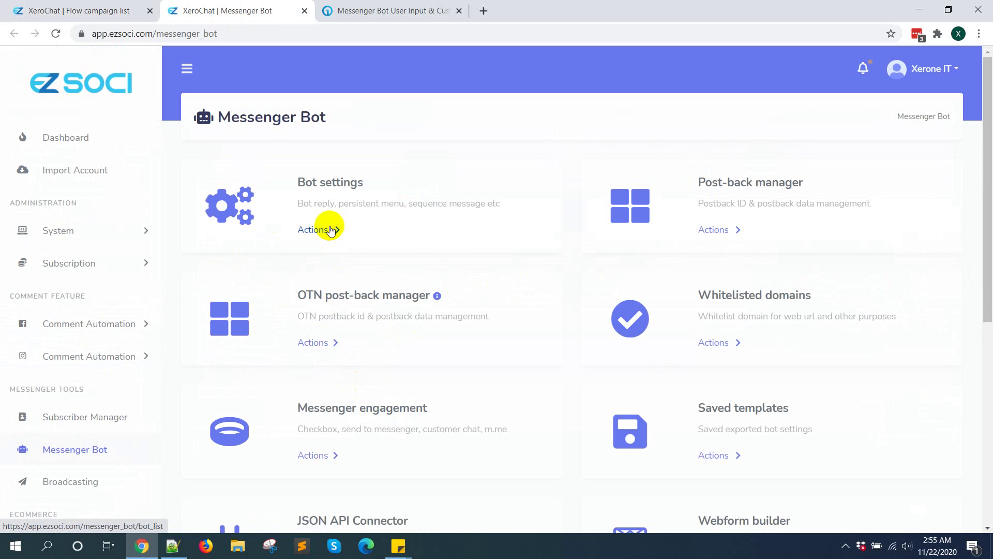
# - Open the bot reply settings for the XeroChat Restaurant Chatbot page
pyautogui.click(316, 235)
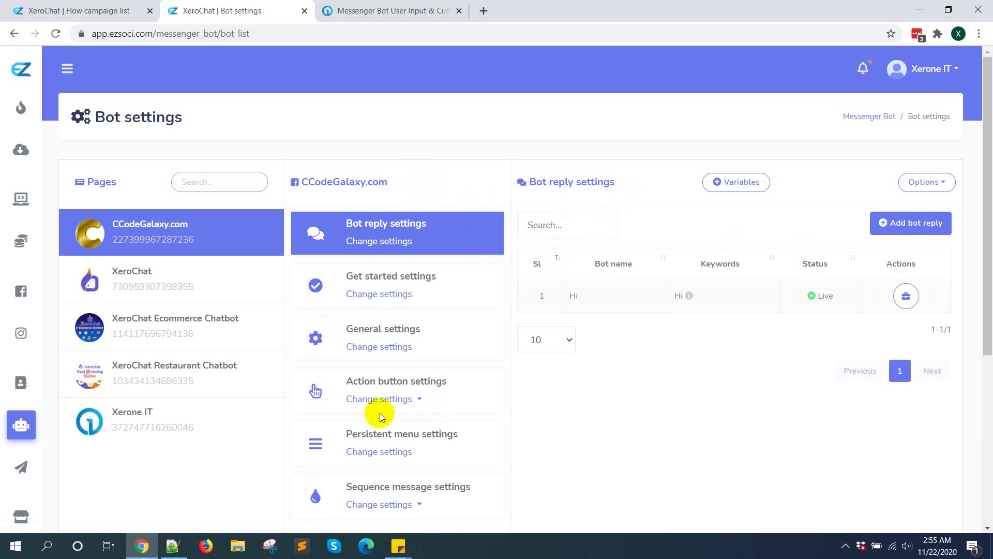
pyautogui.scroll(-2, 344, 398)
pyautogui.click(186, 318)
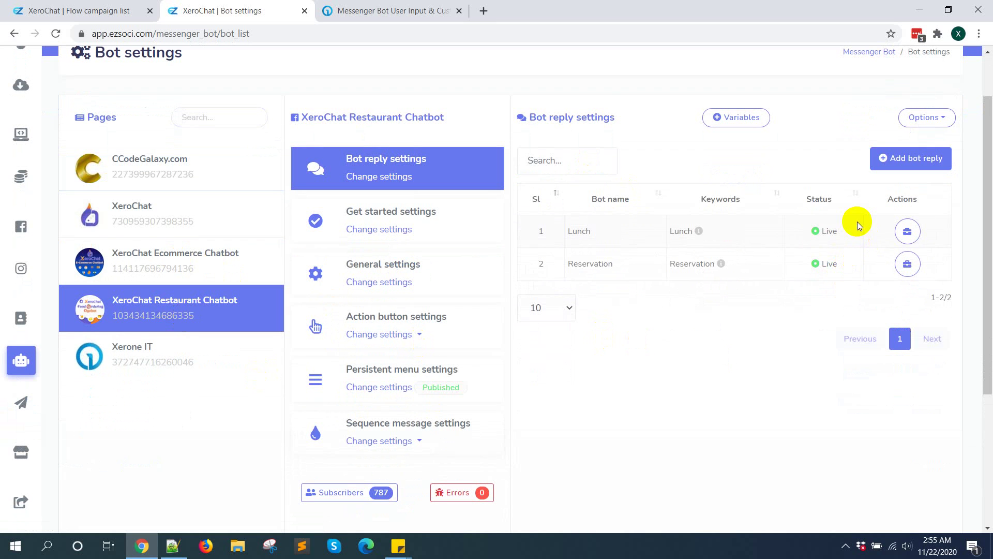
# - Add bot reply 'Email Collect' with keyword useremail launching the Collect Email Address flow
pyautogui.click(913, 160)
pyautogui.click(599, 172)
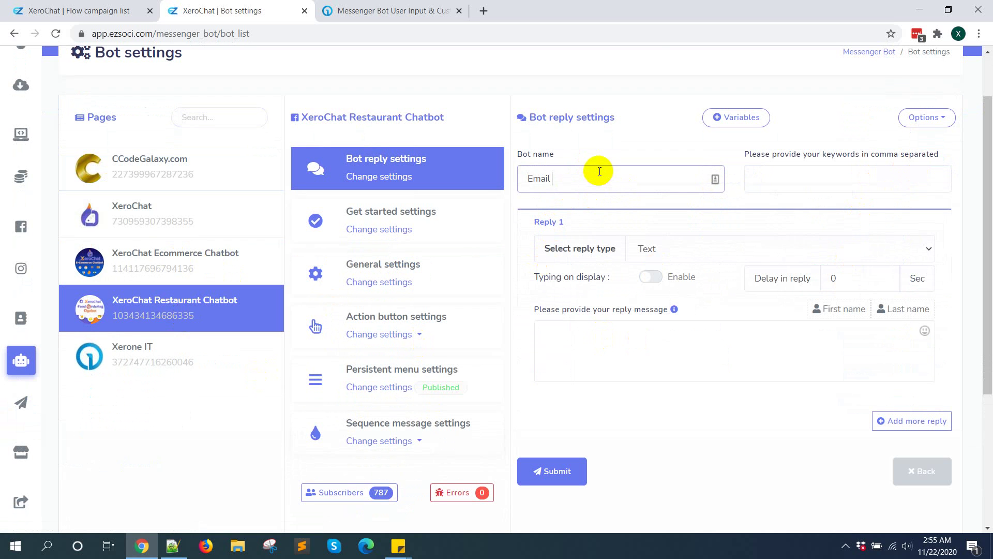
pyautogui.click(754, 182)
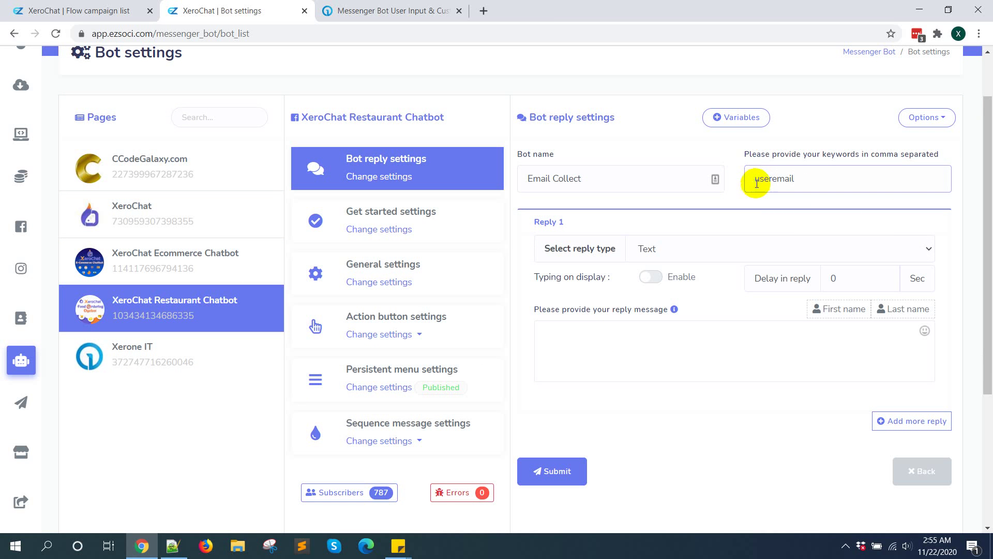
pyautogui.doubleClick(789, 177)
pyautogui.click(709, 247)
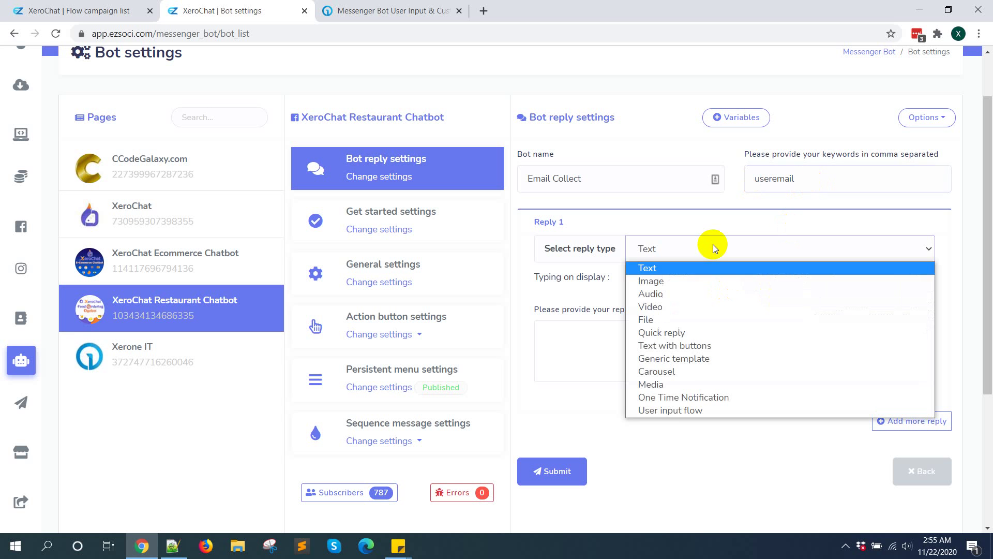
pyautogui.click(677, 411)
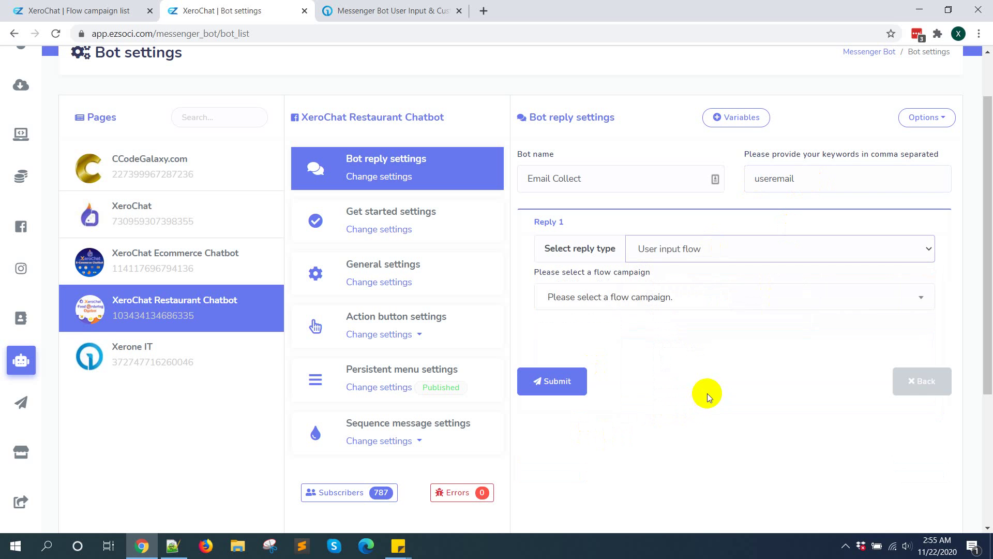
pyautogui.click(635, 295)
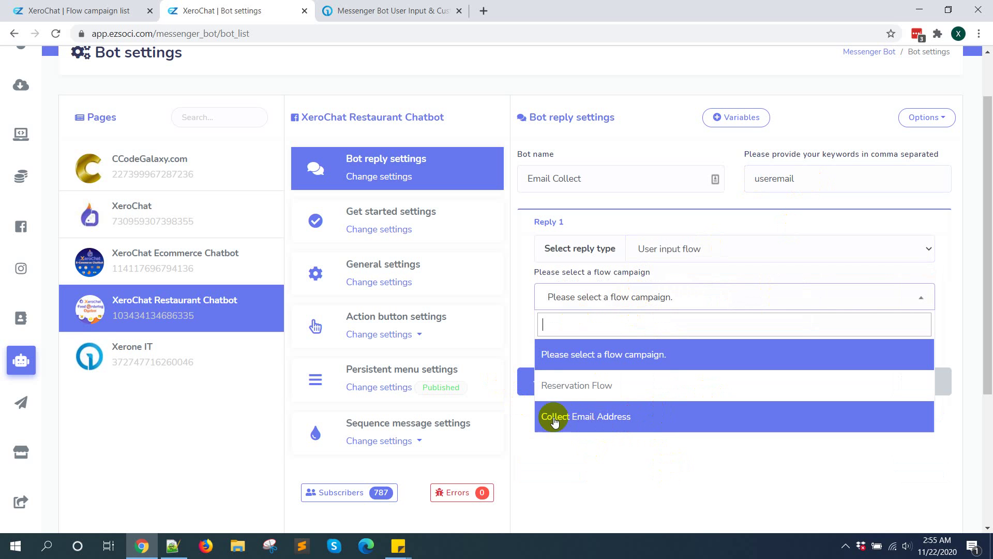
pyautogui.click(639, 412)
pyautogui.press('Return')
pyautogui.click(731, 482)
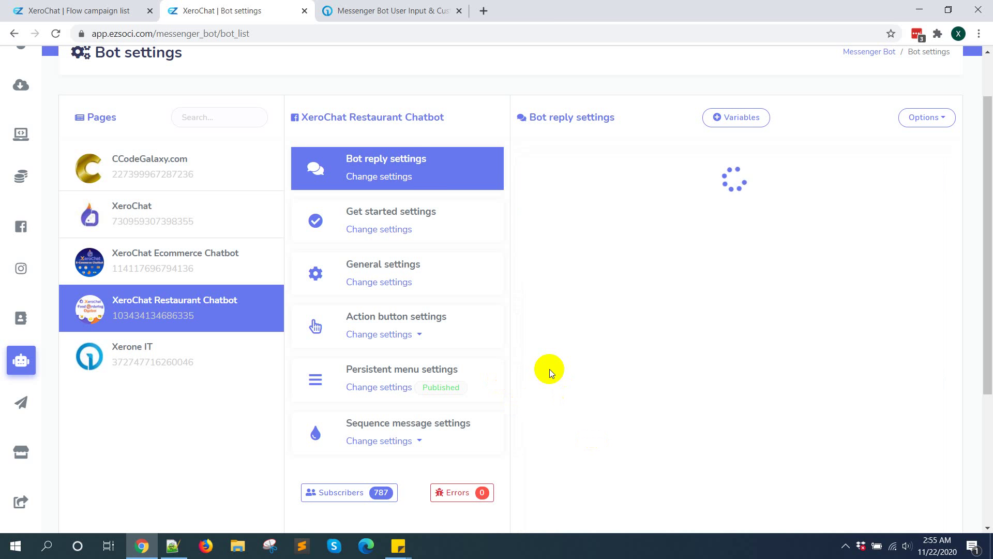
# - Open the restaurant chatbot's Facebook page, start a Messenger chat, and send the keyword 'useremail'
pyautogui.click(390, 116)
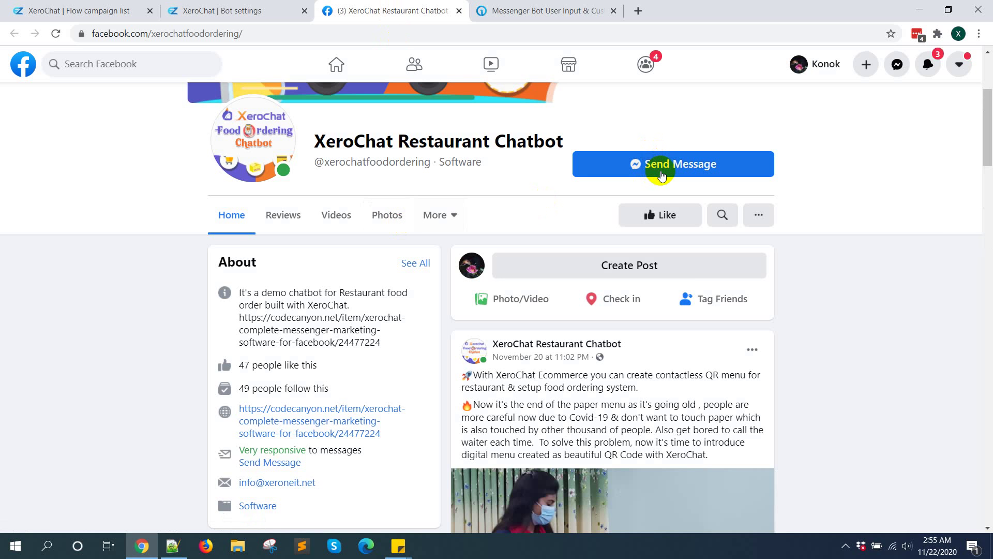
pyautogui.click(662, 176)
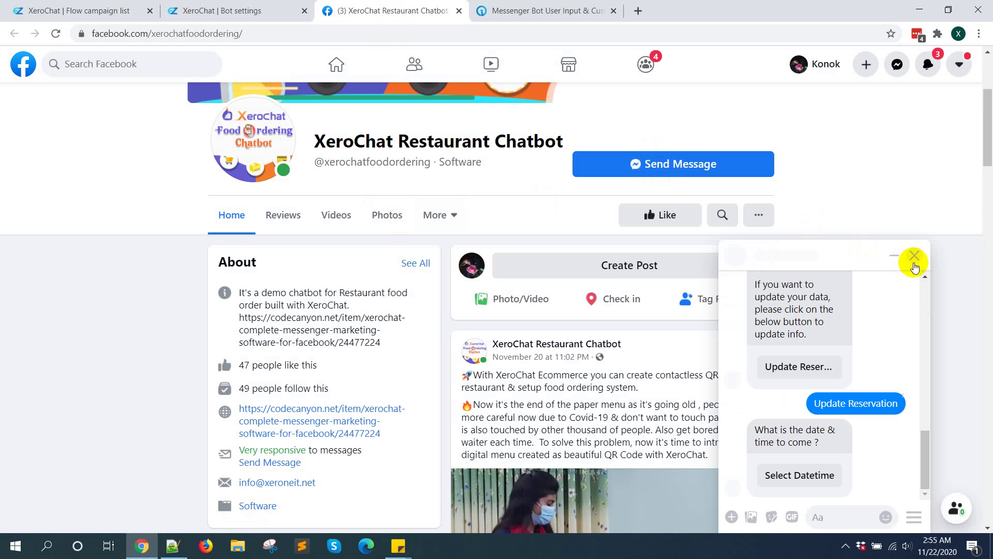
pyautogui.click(824, 520)
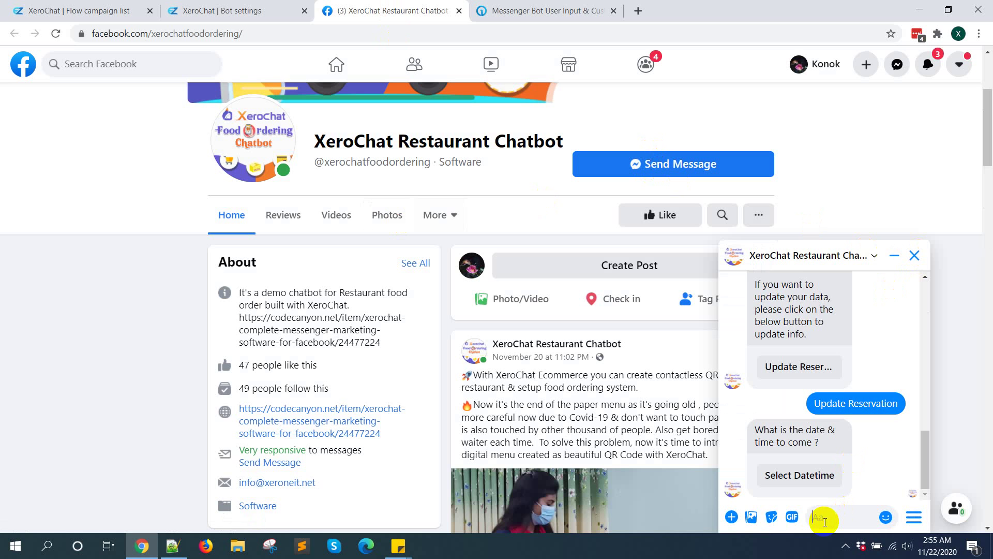
pyautogui.write('useremail')
pyautogui.press('Return')
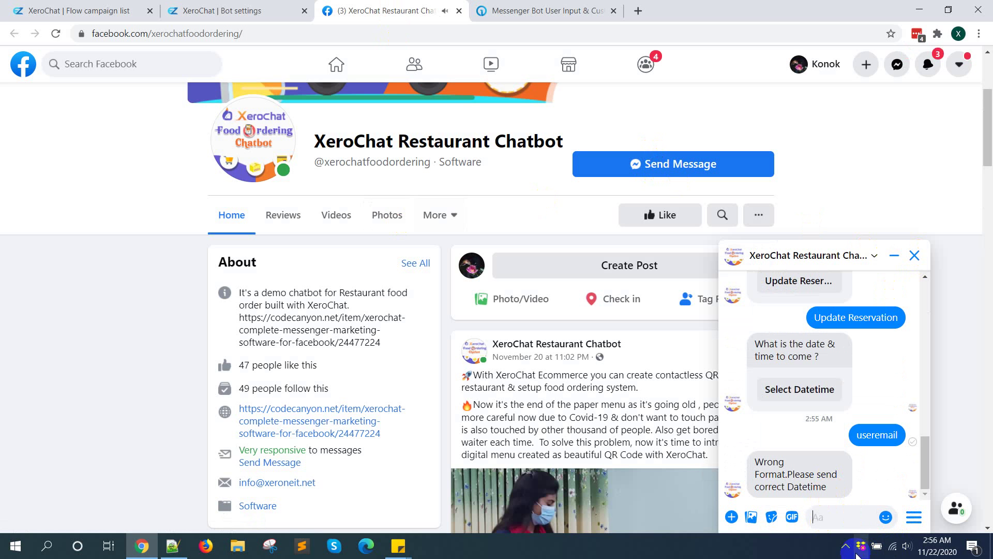
# - Resend 'useremail' and answer the bot's email prompt with an email address
pyautogui.click(845, 546)
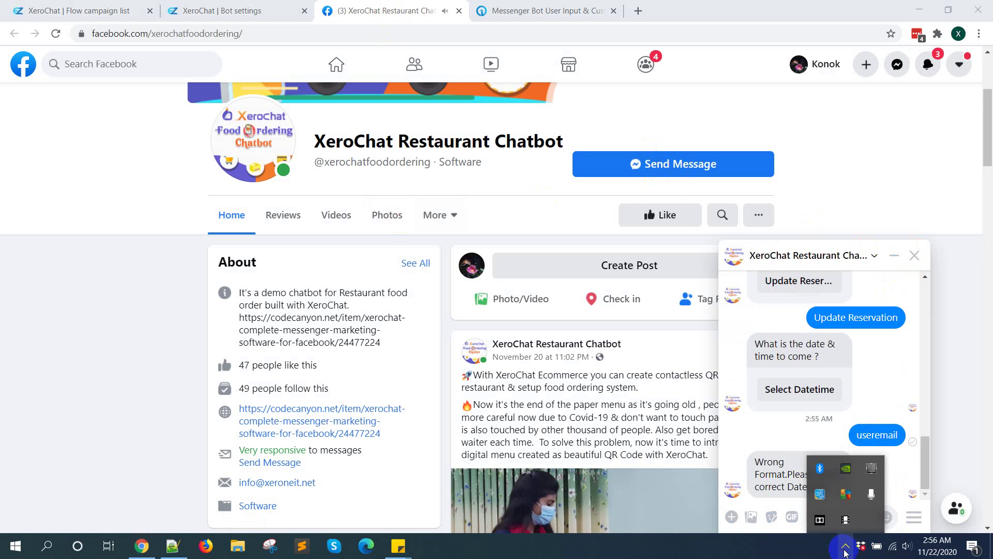
pyautogui.click(848, 525)
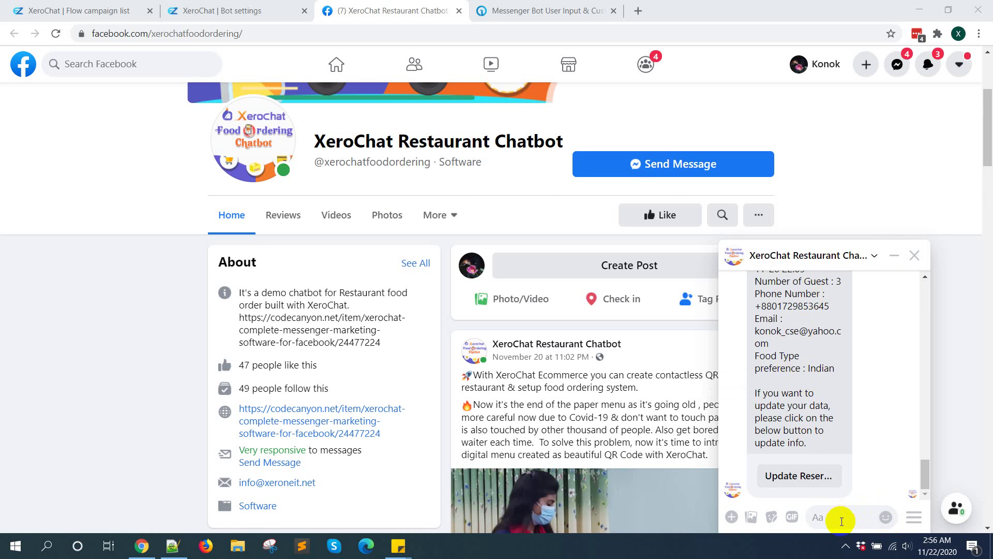
pyautogui.click(840, 519)
pyautogui.write('useremail')
pyautogui.press('Return')
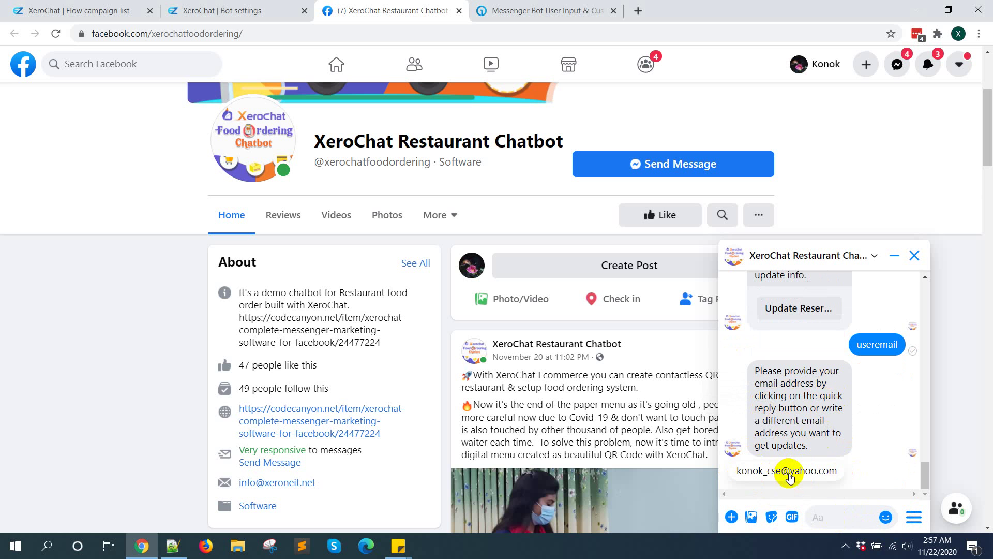
pyautogui.click(836, 518)
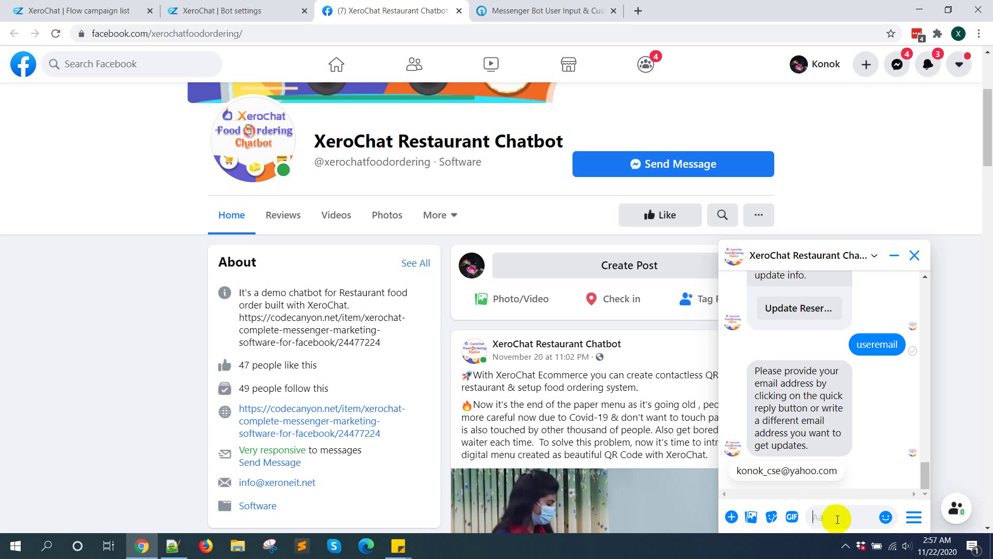
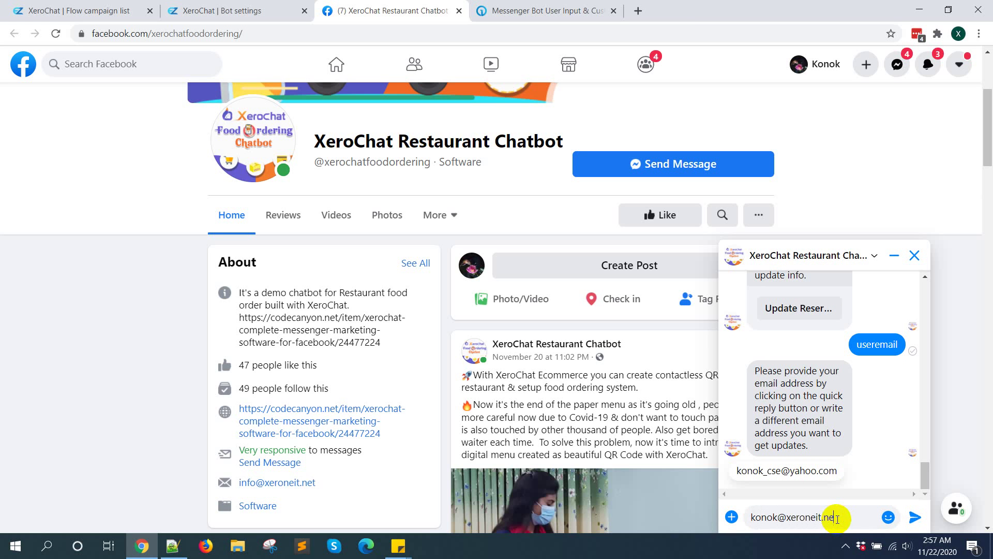
pyautogui.press('Return')
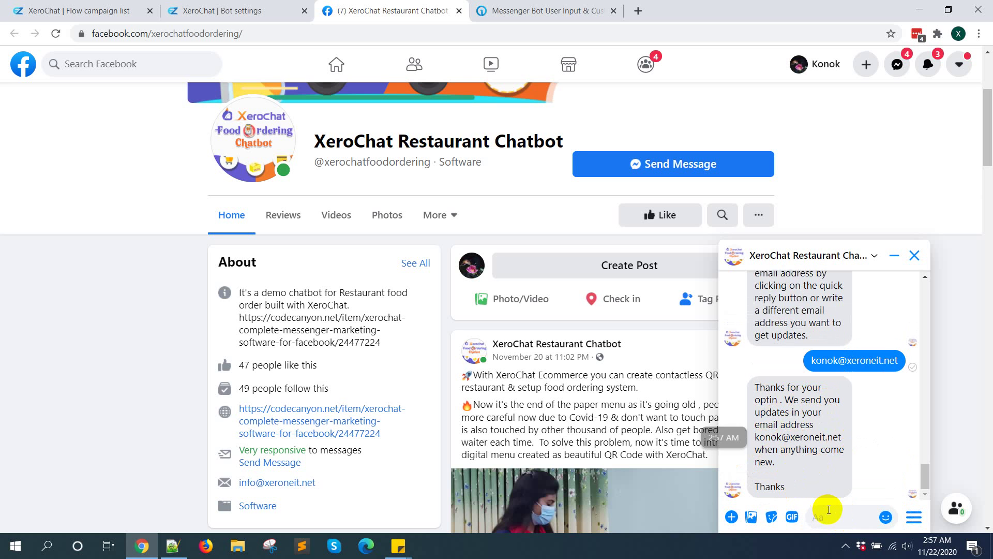
# - Go back to XeroChat's Bot subscribers list and search for the test subscriber's name
pyautogui.click(207, 11)
pyautogui.click(119, 11)
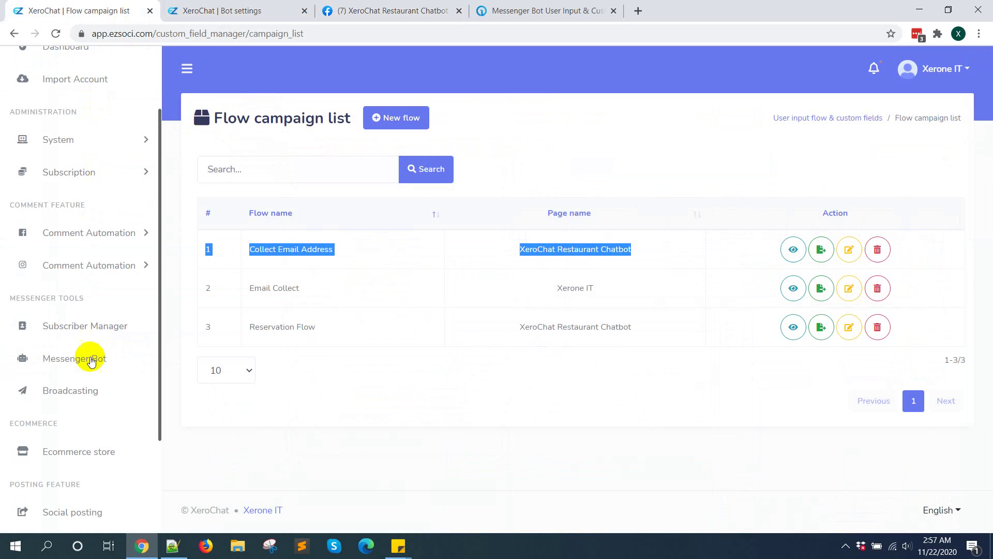
pyautogui.scroll(2, 110, 381)
pyautogui.scroll(-3, 98, 362)
pyautogui.scroll(3, 83, 362)
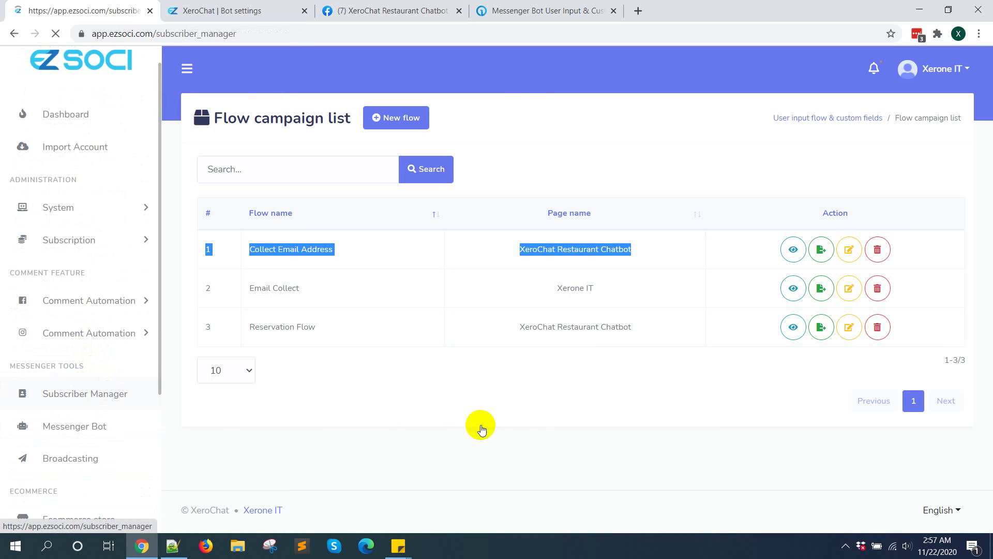
pyautogui.click(578, 250)
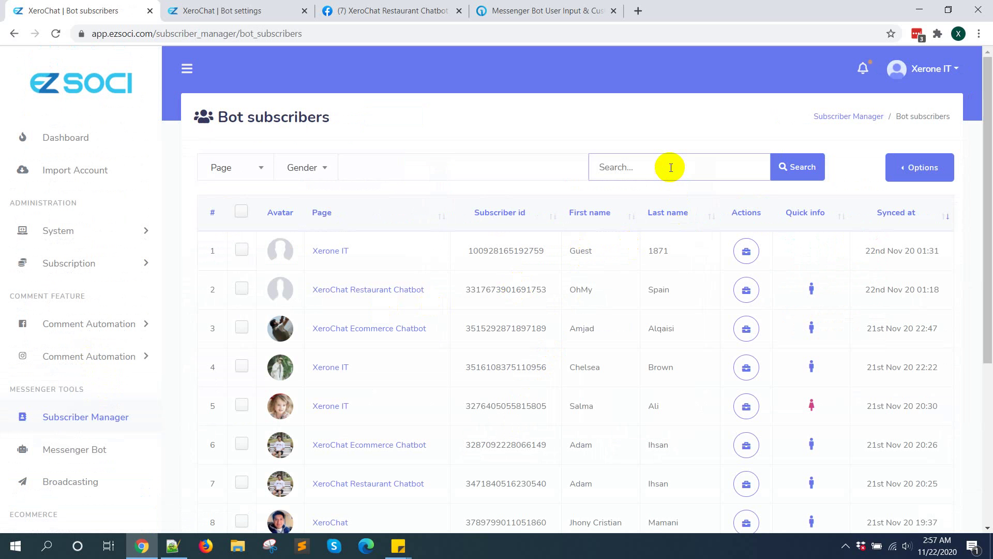
pyautogui.click(670, 167)
pyautogui.write('konok')
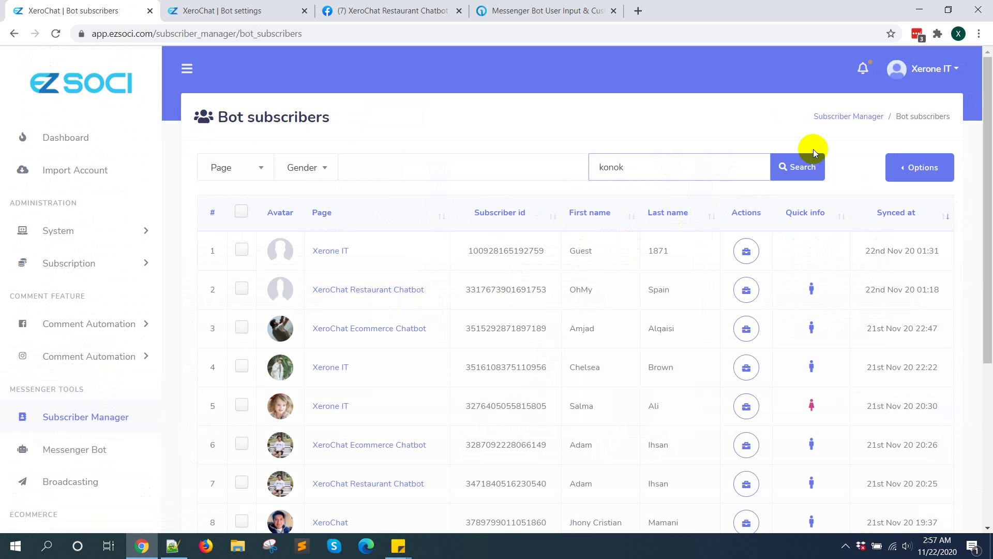
pyautogui.click(810, 157)
# - Select the test subscriber's name in the filtered subscriber results
pyautogui.scroll(-4, 561, 417)
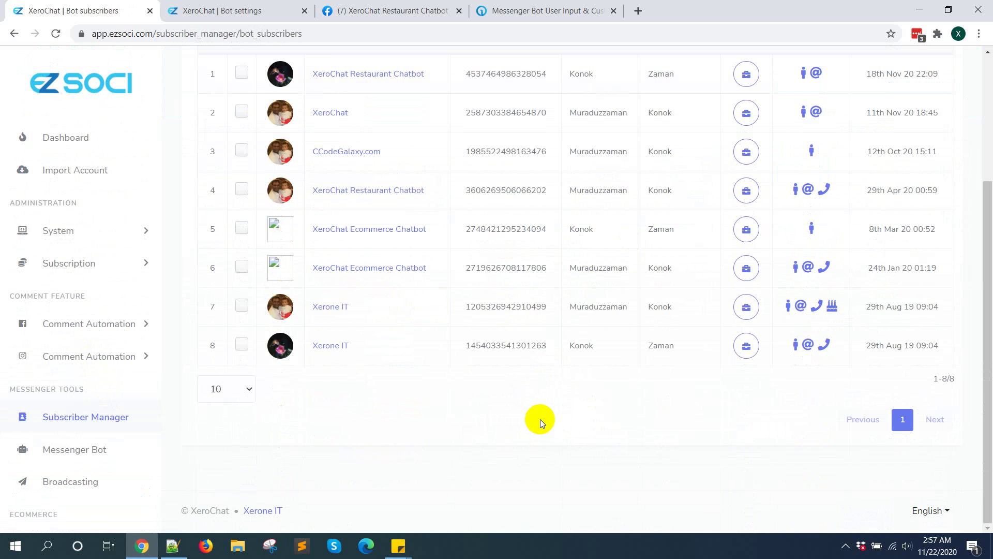
pyautogui.scroll(1, 539, 419)
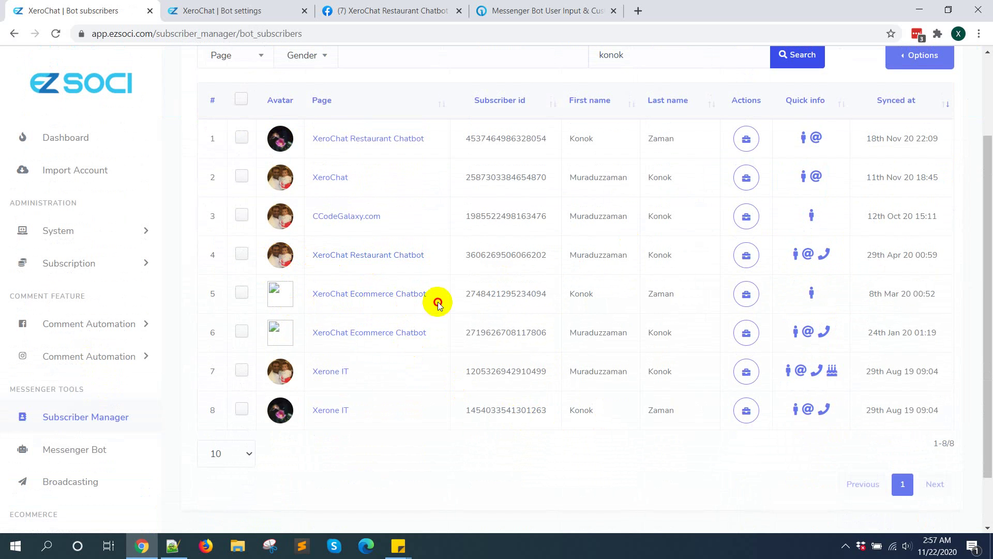
pyautogui.click(388, 303)
pyautogui.tripleClick(388, 303)
pyautogui.click(432, 356)
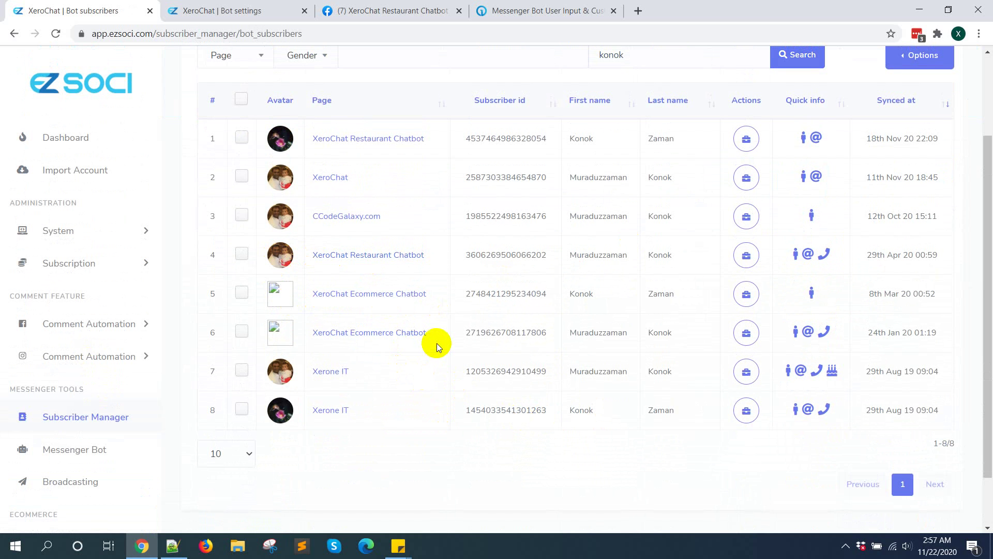
pyautogui.scroll(3, 460, 289)
pyautogui.moveTo(313, 252); pyautogui.dragTo(414, 264)
# - Open the restaurant subscriber's details and highlight the saved email address
pyautogui.click(745, 251)
pyautogui.scroll(-1, 366, 337)
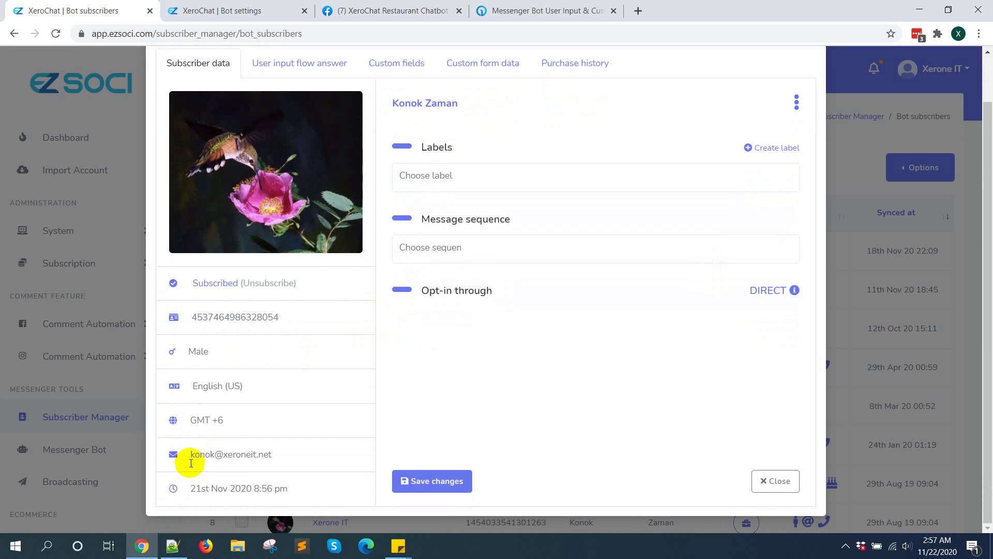
pyautogui.moveTo(169, 452)
pyautogui.moveTo(284, 454); pyautogui.dragTo(190, 454)
pyautogui.scroll(1, 406, 431)
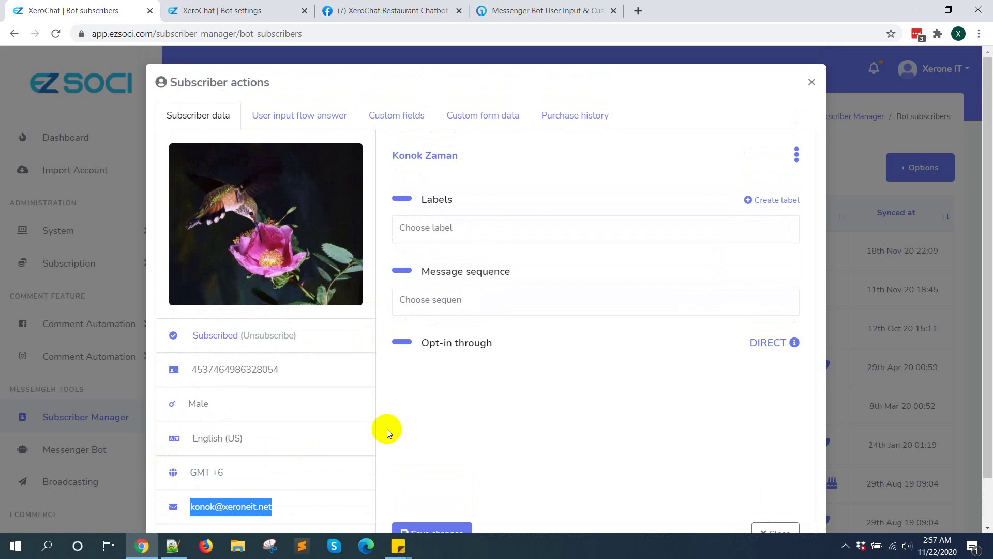
pyautogui.click(810, 80)
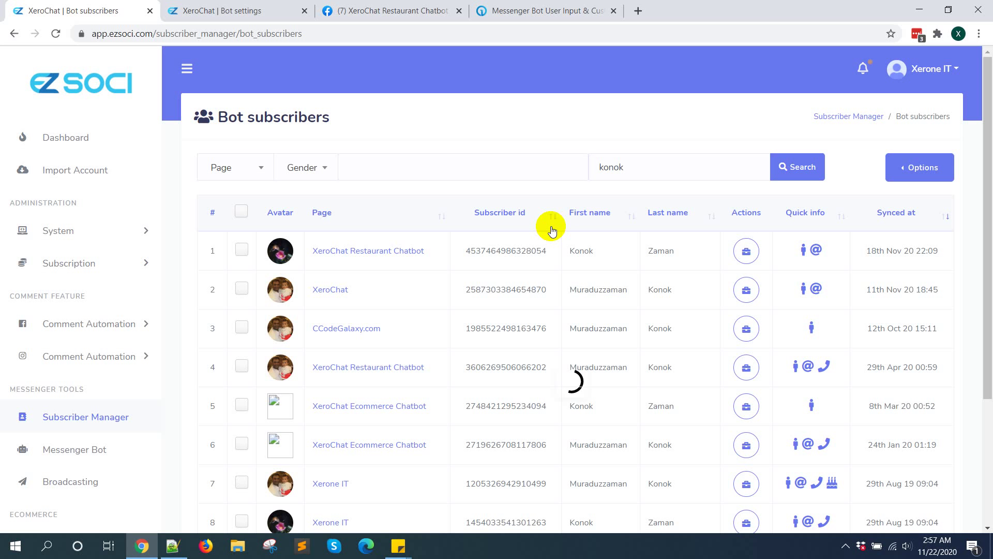